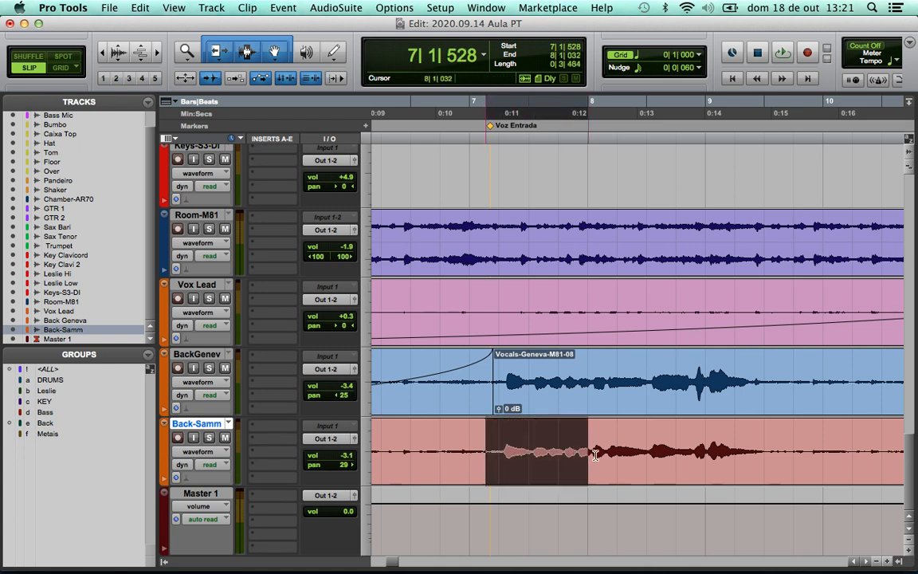
Separate the Back-Samm phrase from 7|1|528 to 9|3|585 and trim the neighbouring clips back to 6|2|252 and 10|2|838
{"action": "key", "text": "super+e"}
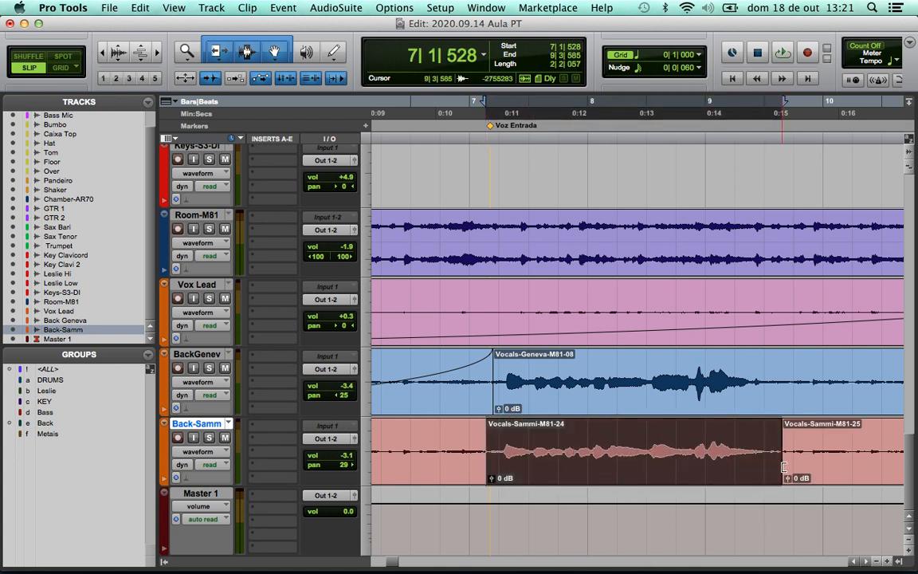
{"action": "left_click", "coordinate": [676, 435]}
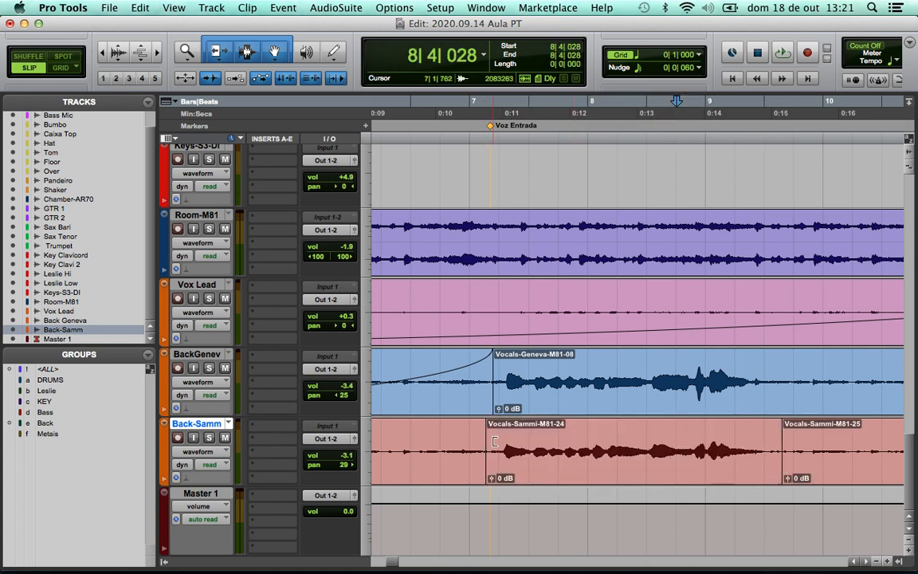
{"action": "double_click", "coordinate": [394, 456]}
{"action": "left_click", "coordinate": [394, 456]}
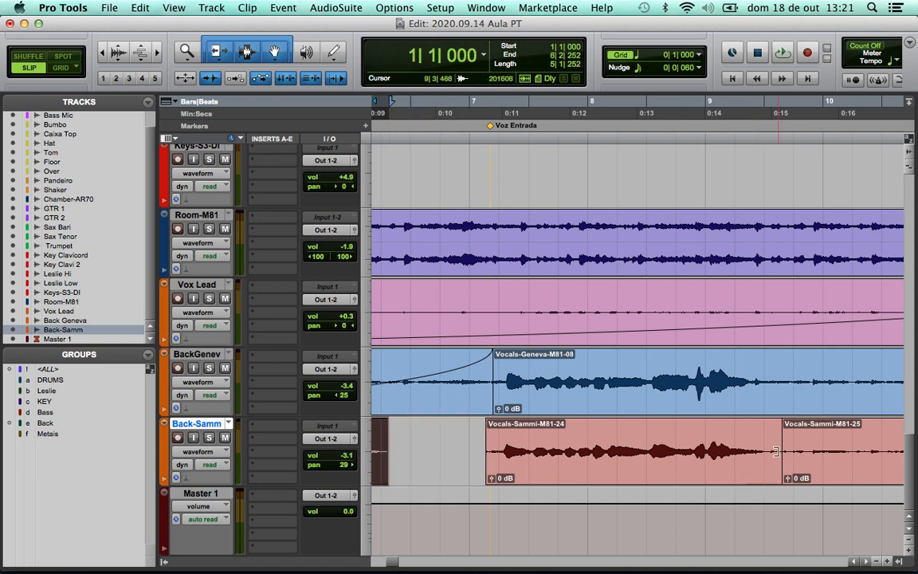
{"action": "left_click_drag", "start_coordinate": [786, 451], "coordinate": [873, 464]}
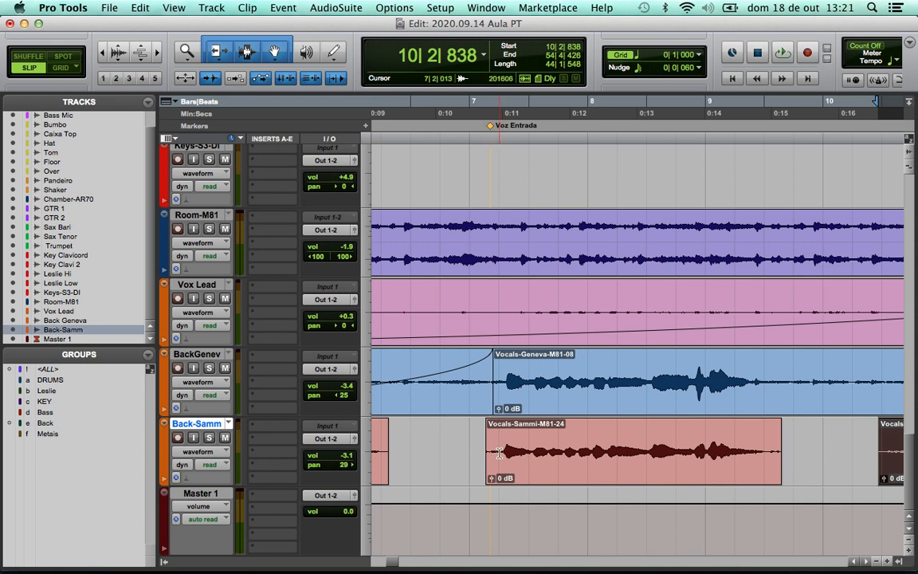
Trim the start of the separated phrase clip on the Back-Samm track to 7|1|645
{"action": "left_click_drag", "start_coordinate": [487, 455], "coordinate": [492, 456]}
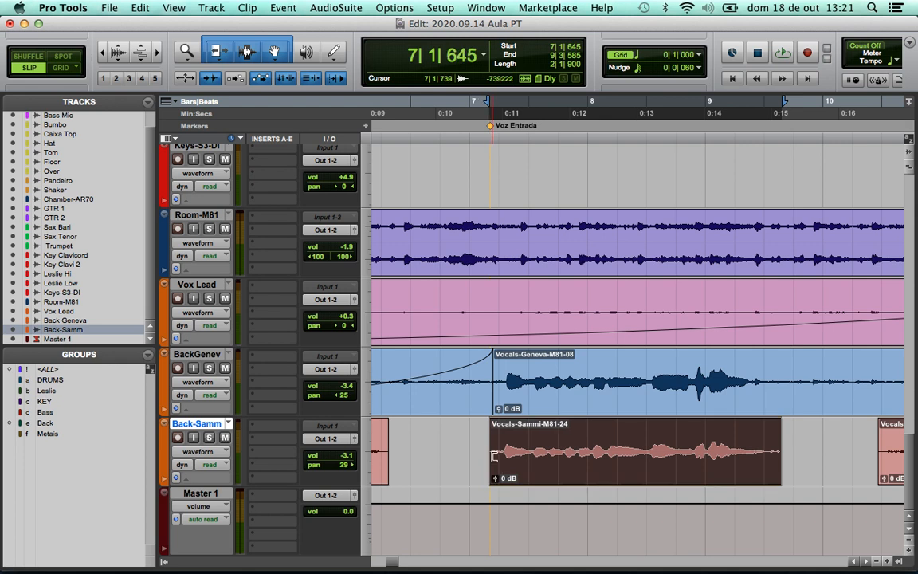
{"action": "left_click", "coordinate": [571, 451]}
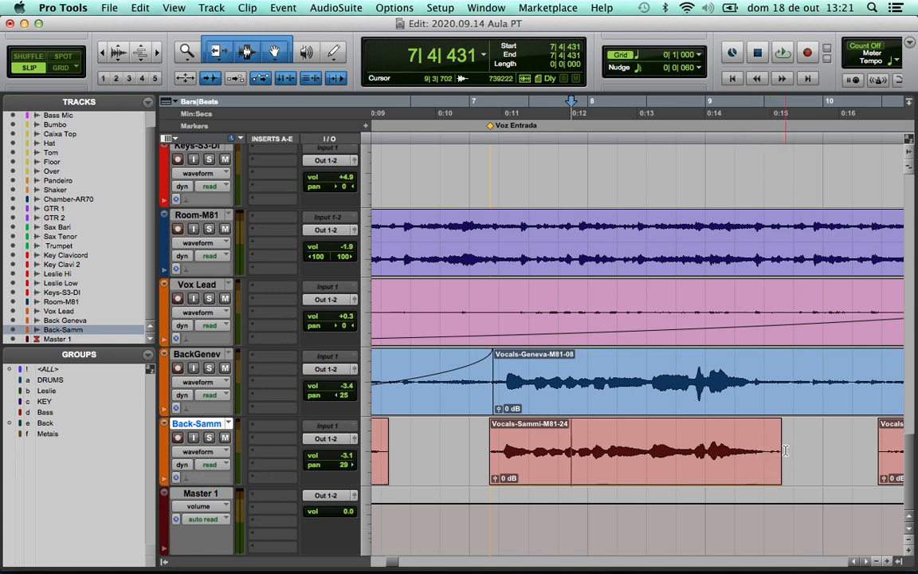
{"action": "left_click", "coordinate": [621, 448]}
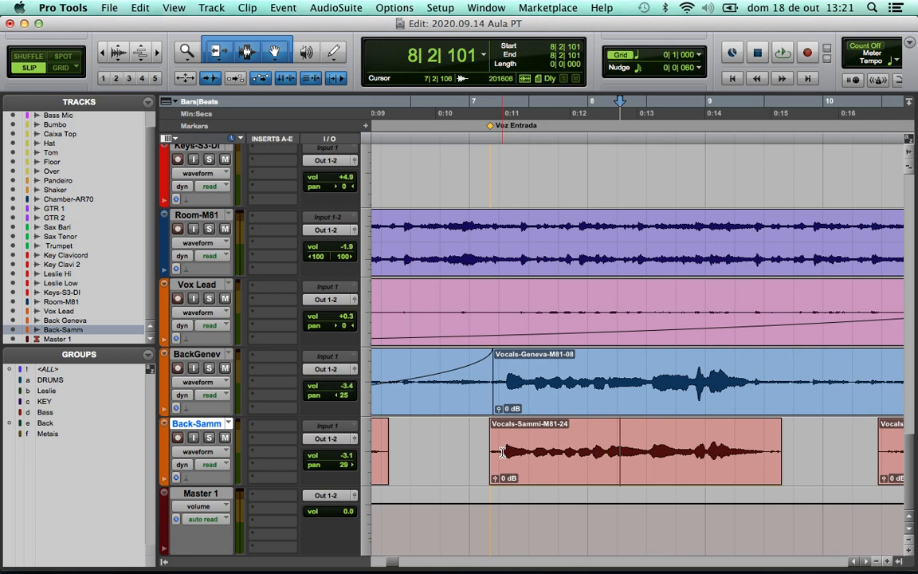
Create an Equal Gain fade-in over the phrase clip's start on Back-Samm, using the range 7|1|411 to 7|2|106
{"action": "left_click_drag", "start_coordinate": [498, 452], "coordinate": [486, 452]}
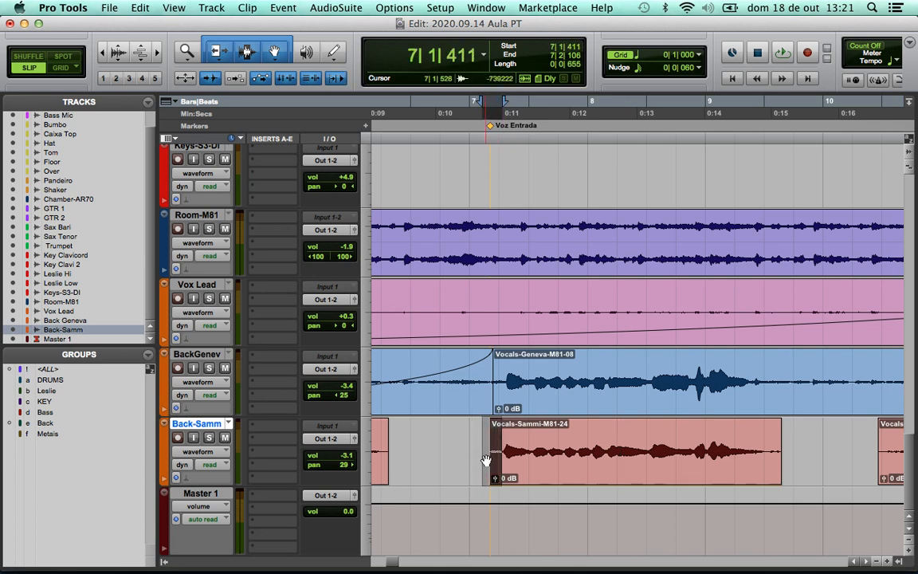
{"action": "left_click", "coordinate": [141, 8]}
{"action": "mouse_move", "coordinate": [184, 462]}
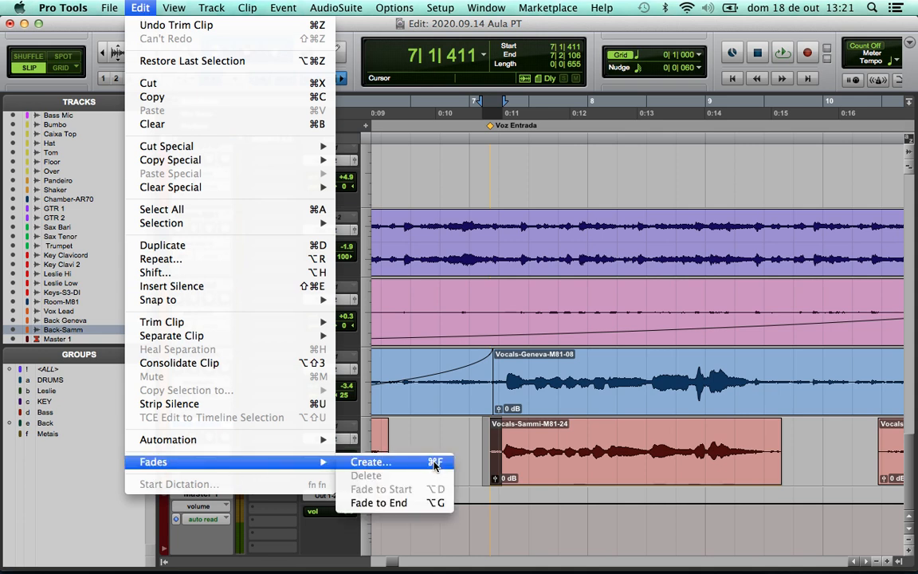
{"action": "left_click", "coordinate": [452, 439]}
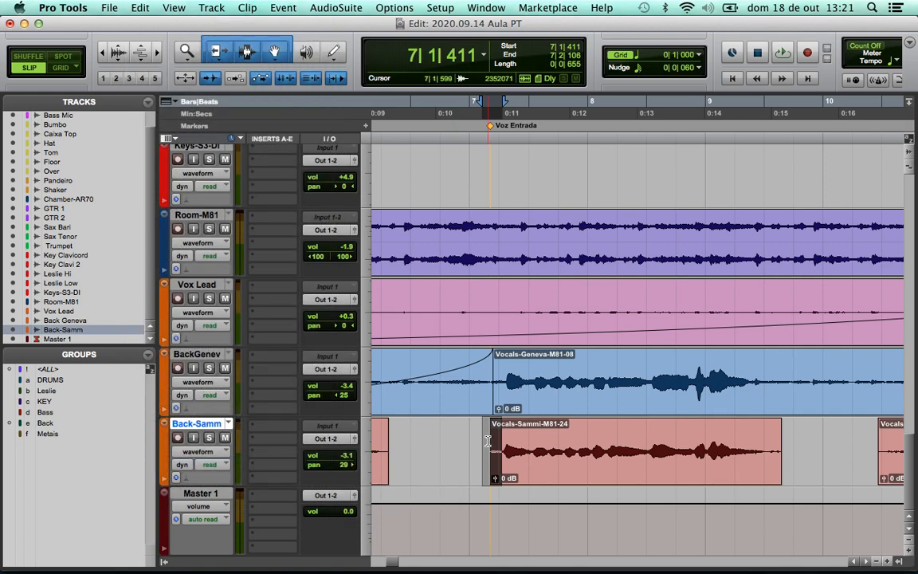
{"action": "key", "text": "super+f"}
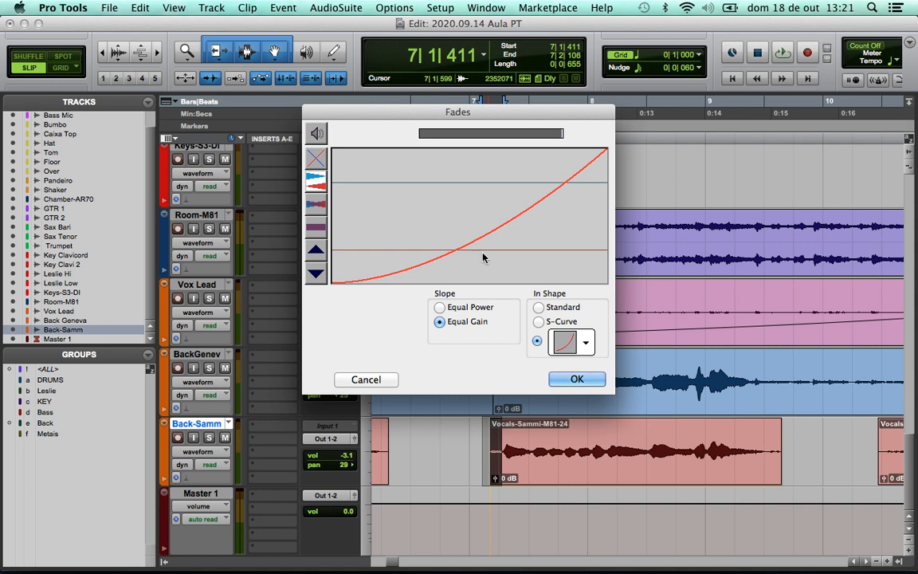
{"action": "left_click", "coordinate": [588, 345]}
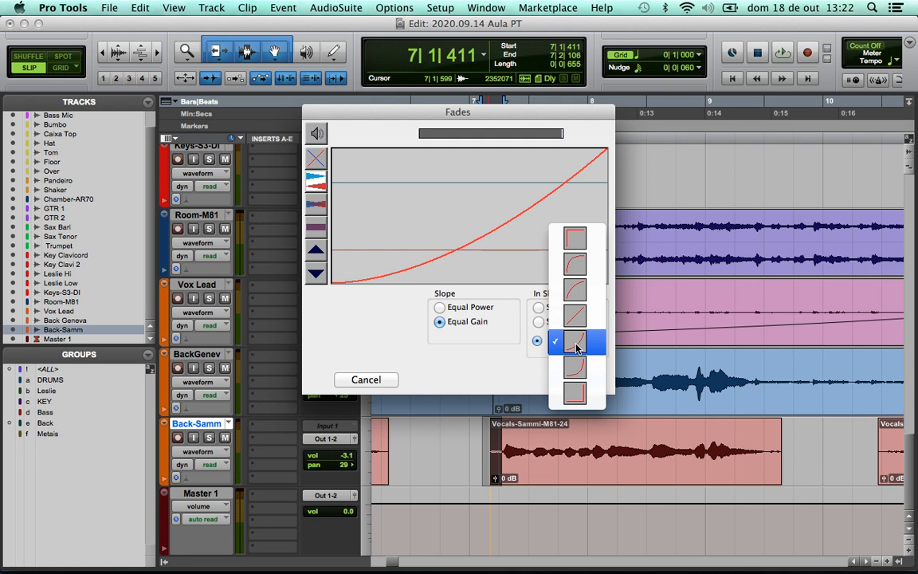
{"action": "left_click", "coordinate": [521, 362]}
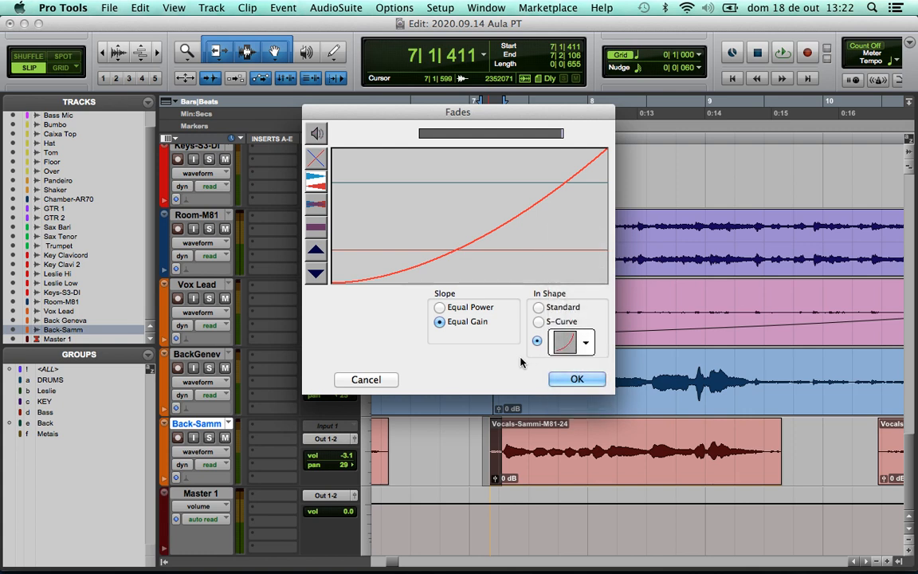
{"action": "left_click", "coordinate": [579, 380]}
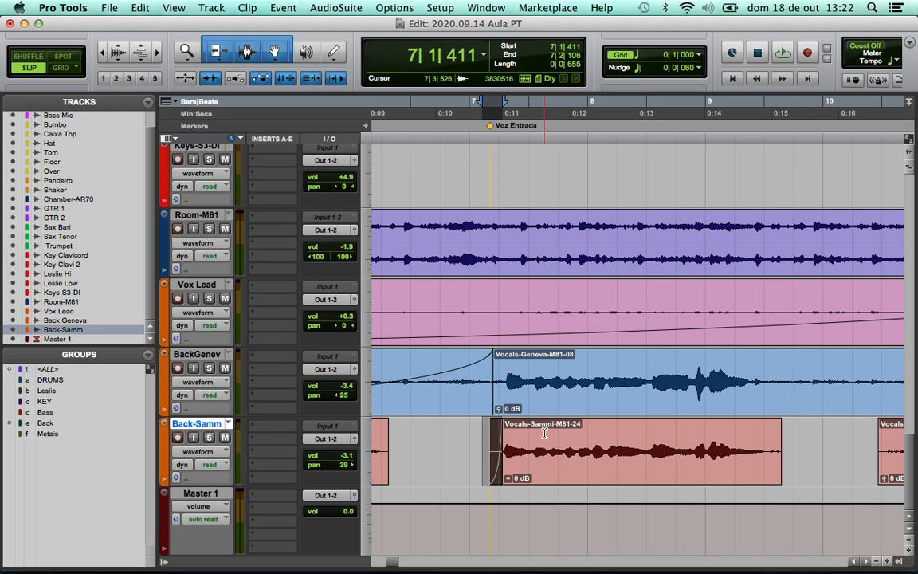
{"action": "left_click", "coordinate": [459, 465]}
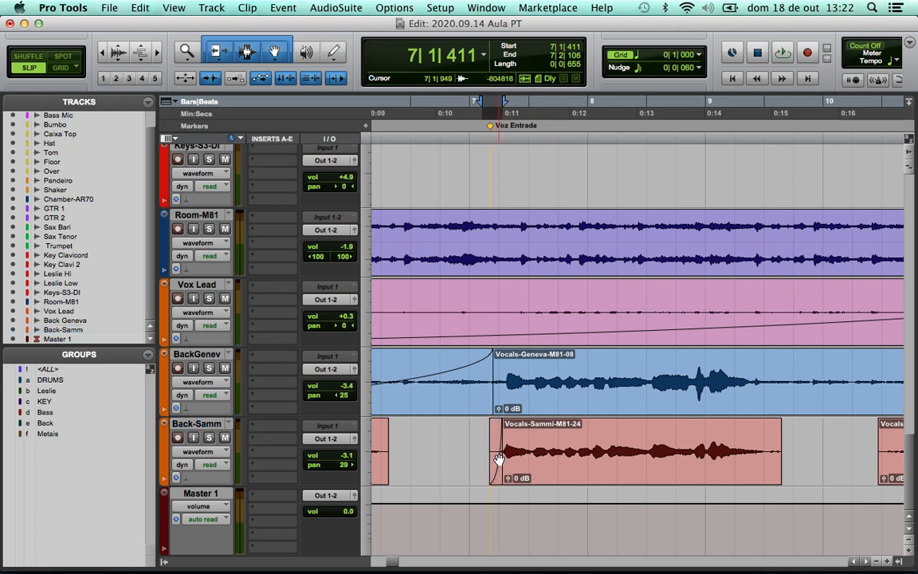
Create an Equal Gain fade-out over the phrase clip's end, using the range 9|3|024 to 9|3|772
{"action": "left_click_drag", "start_coordinate": [765, 452], "coordinate": [787, 453]}
{"action": "key", "text": "super+f"}
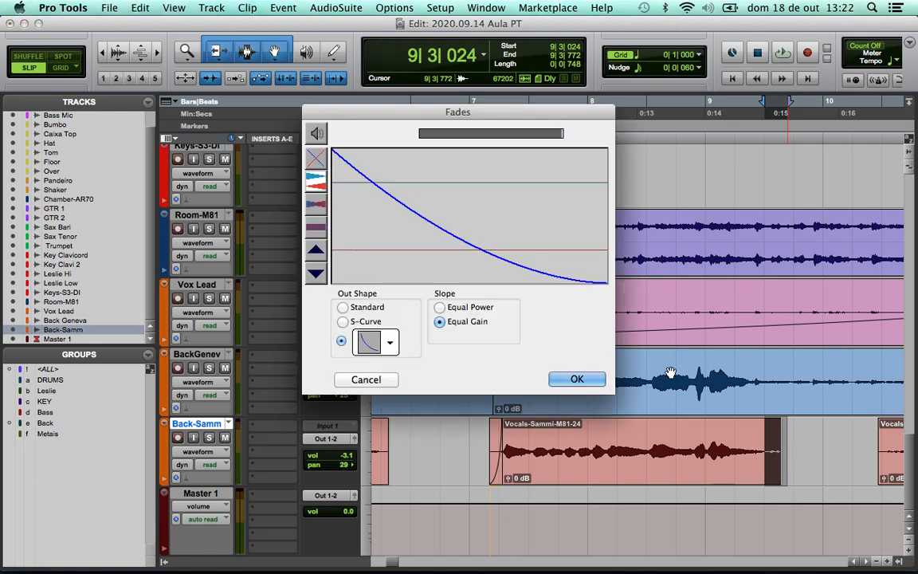
{"action": "left_click", "coordinate": [579, 379]}
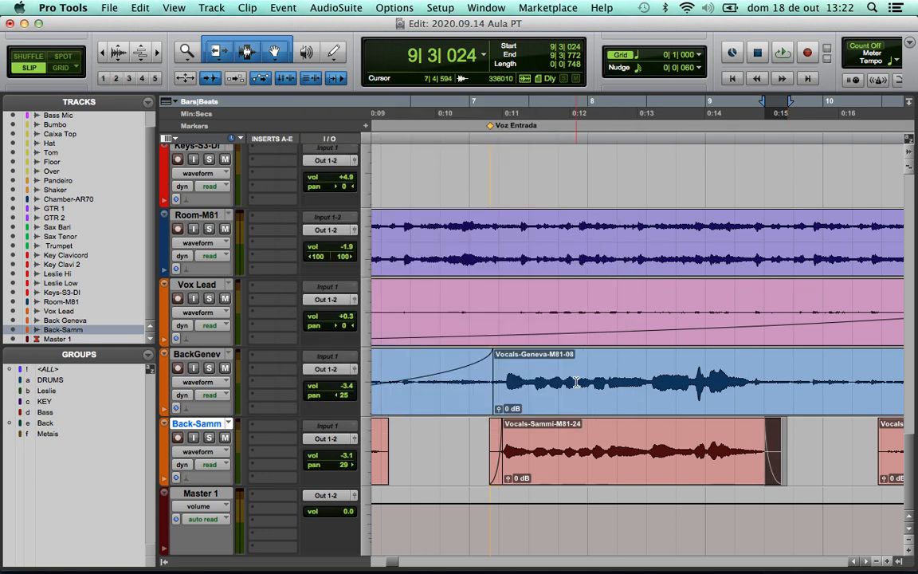
{"action": "left_click", "coordinate": [809, 438]}
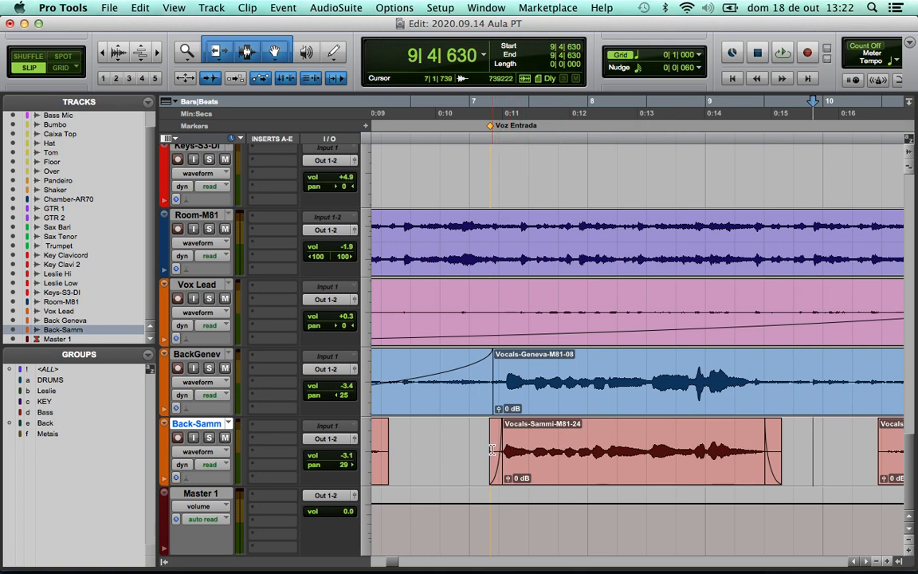
Adjust the phrase clip's fade-in on the Back-Samm track to span 7|1|499 to 7|2|159
{"action": "left_click_drag", "start_coordinate": [495, 449], "coordinate": [510, 446]}
{"action": "key", "text": "t"}
{"action": "key", "text": "t"}
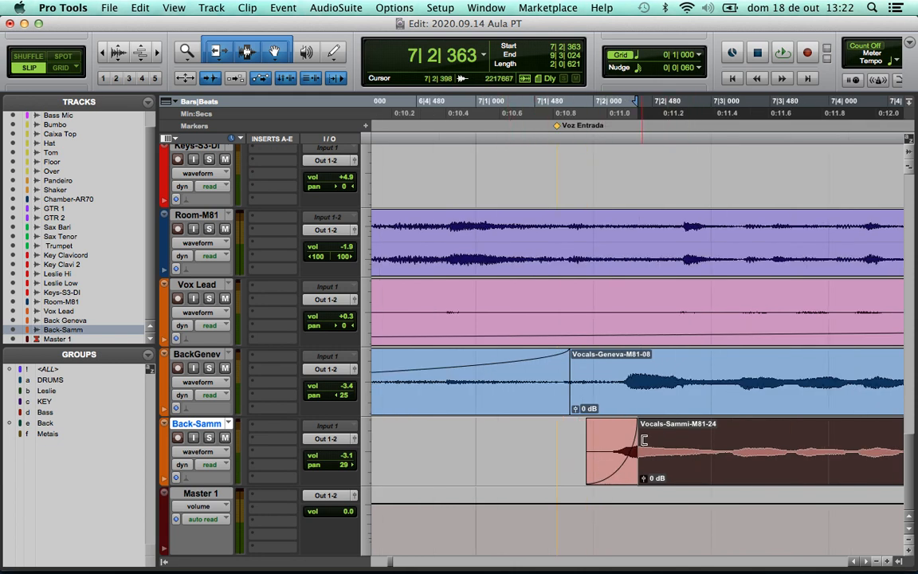
{"action": "left_click_drag", "start_coordinate": [644, 439], "coordinate": [524, 447]}
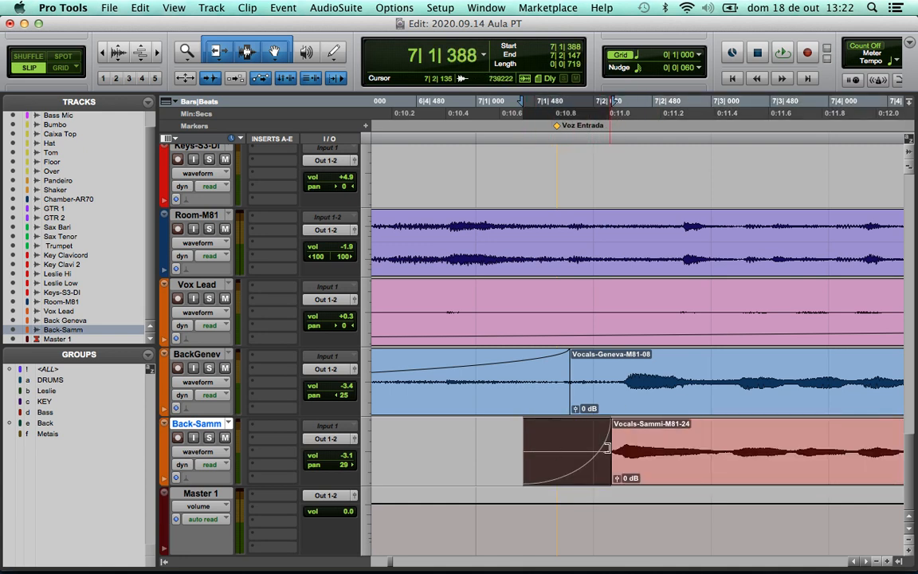
{"action": "left_click_drag", "start_coordinate": [615, 454], "coordinate": [628, 452]}
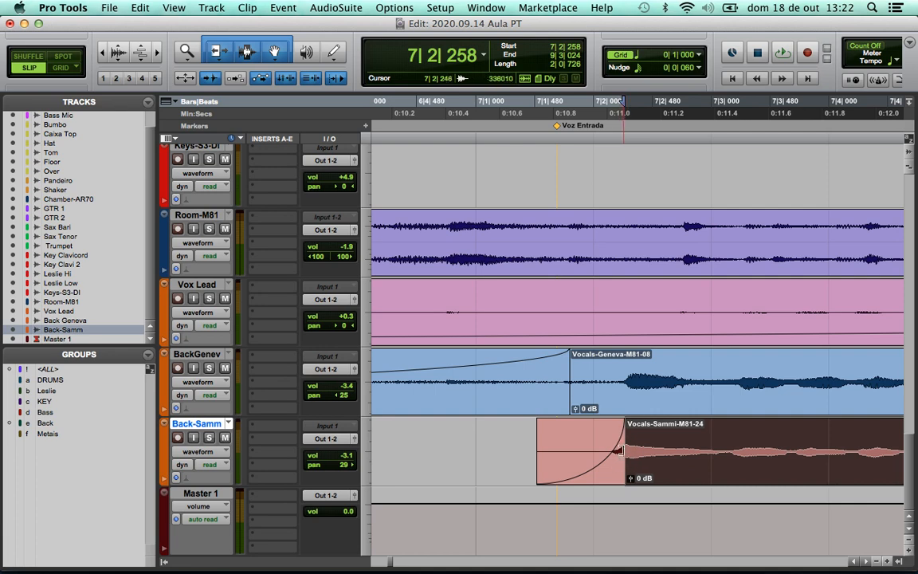
{"action": "left_click_drag", "start_coordinate": [621, 449], "coordinate": [613, 452]}
{"action": "key", "text": "r"}
{"action": "key", "text": "r"}
{"action": "key", "text": "r"}
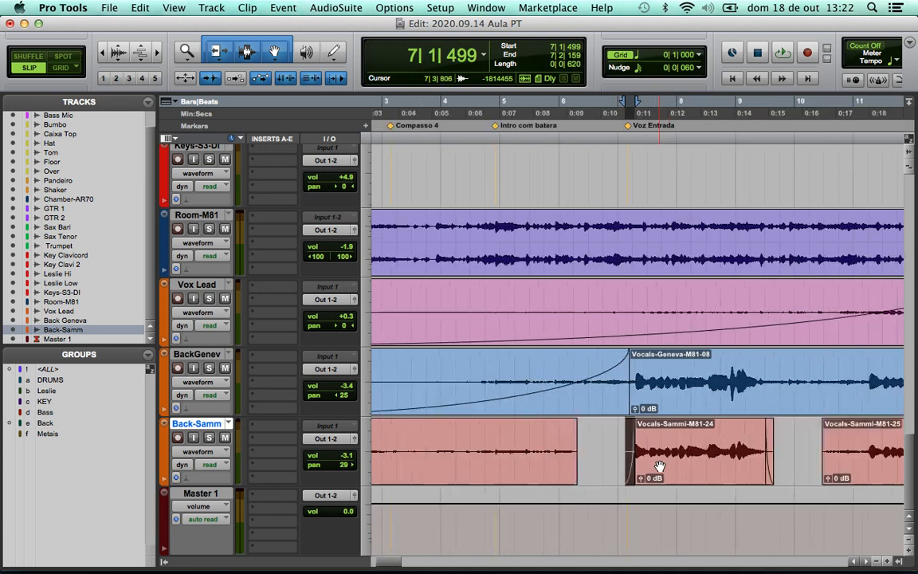
Adjust the phrase clip's fade-out on the Back-Samm track to span 9|2|791 to 9|3|398
{"action": "left_click", "coordinate": [771, 476]}
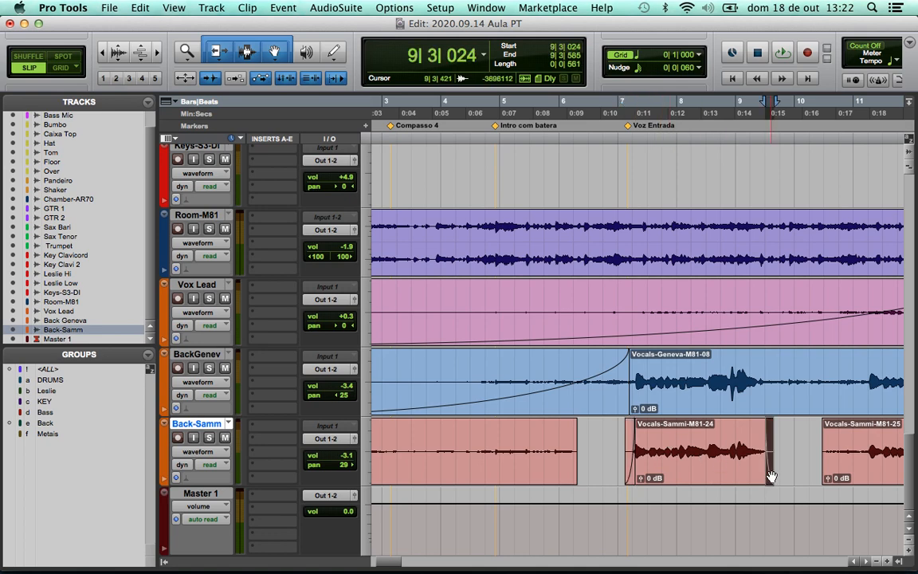
{"action": "key", "text": "super+equal"}
{"action": "key", "text": "super+equal"}
{"action": "key", "text": "t"}
{"action": "key", "text": "t"}
{"action": "key", "text": "t"}
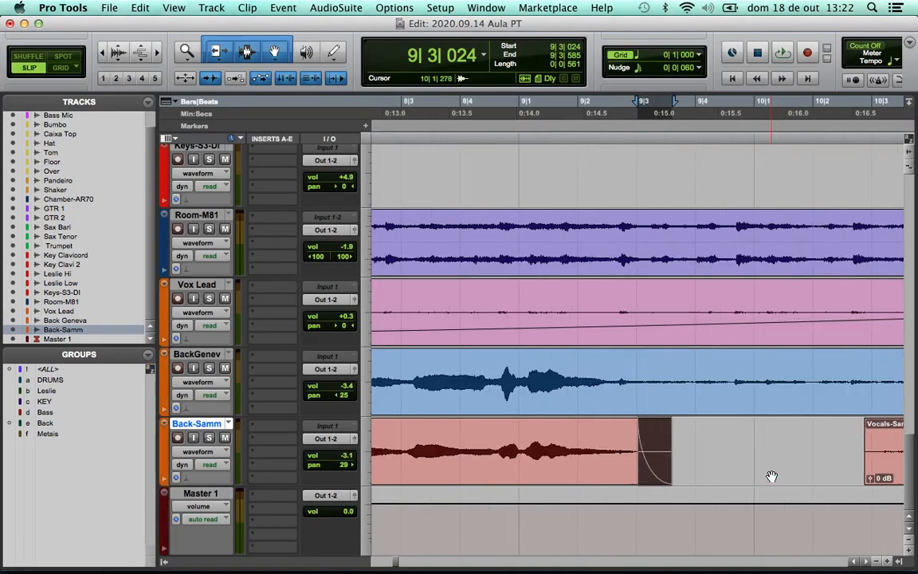
{"action": "left_click", "coordinate": [630, 458]}
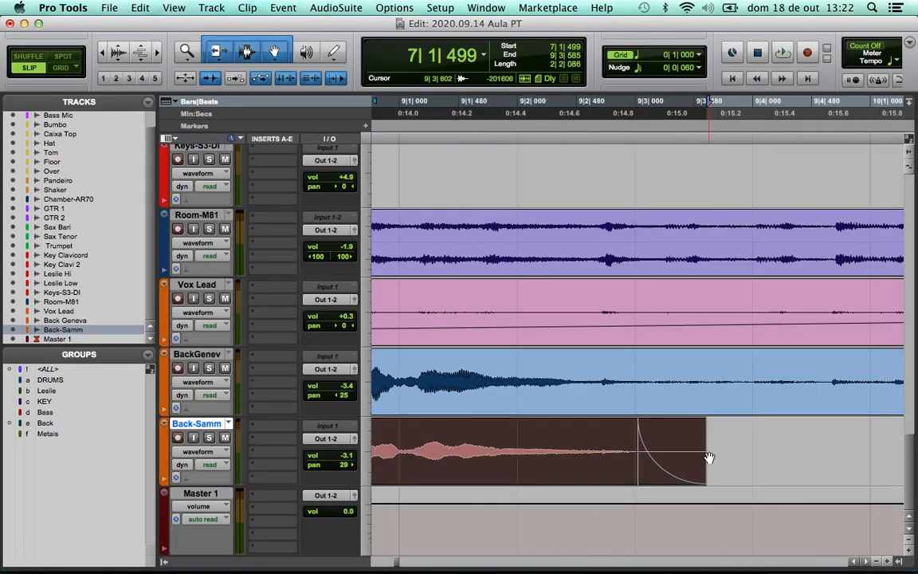
{"action": "left_click_drag", "start_coordinate": [698, 445], "coordinate": [784, 444]}
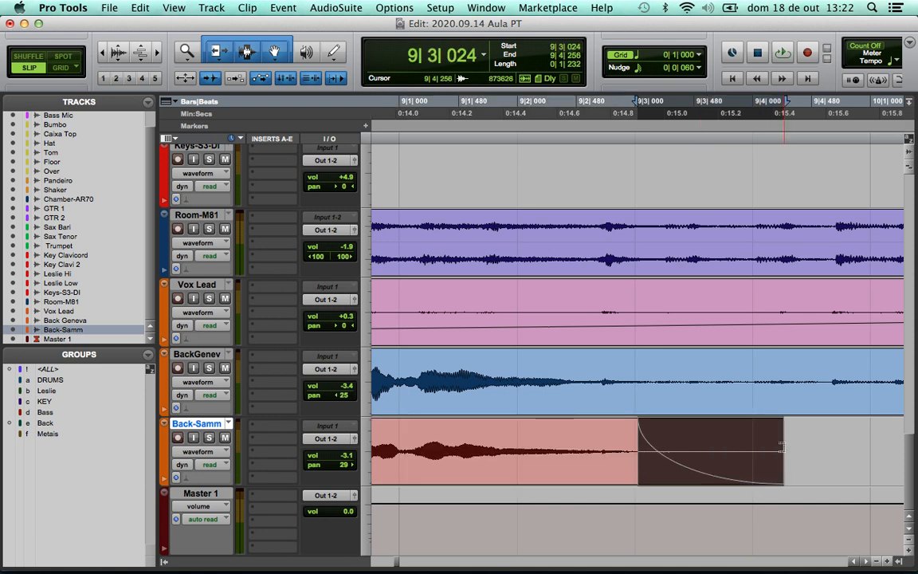
{"action": "left_click_drag", "start_coordinate": [639, 420], "coordinate": [580, 408]}
{"action": "left_click_drag", "start_coordinate": [777, 440], "coordinate": [681, 446]}
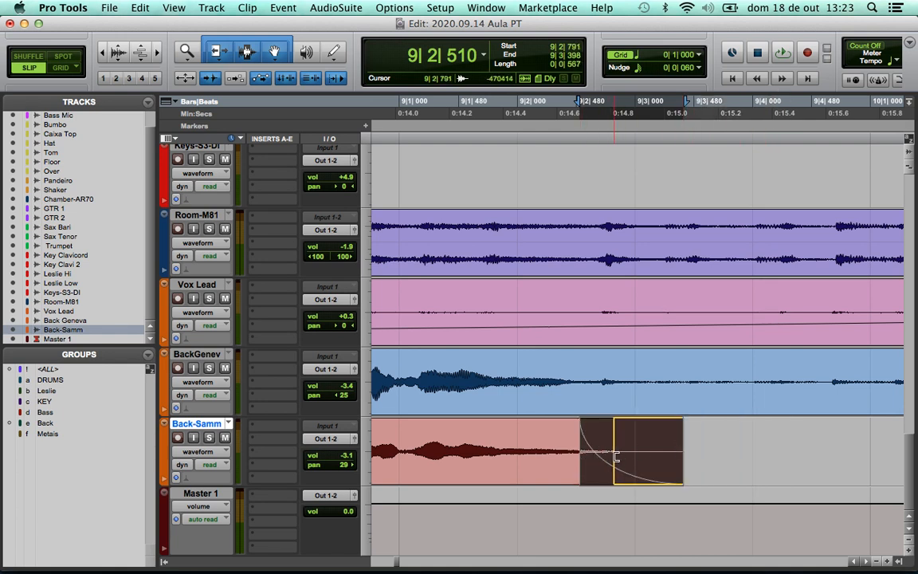
{"action": "left_click_drag", "start_coordinate": [584, 454], "coordinate": [615, 451]}
{"action": "left_click", "coordinate": [539, 440]}
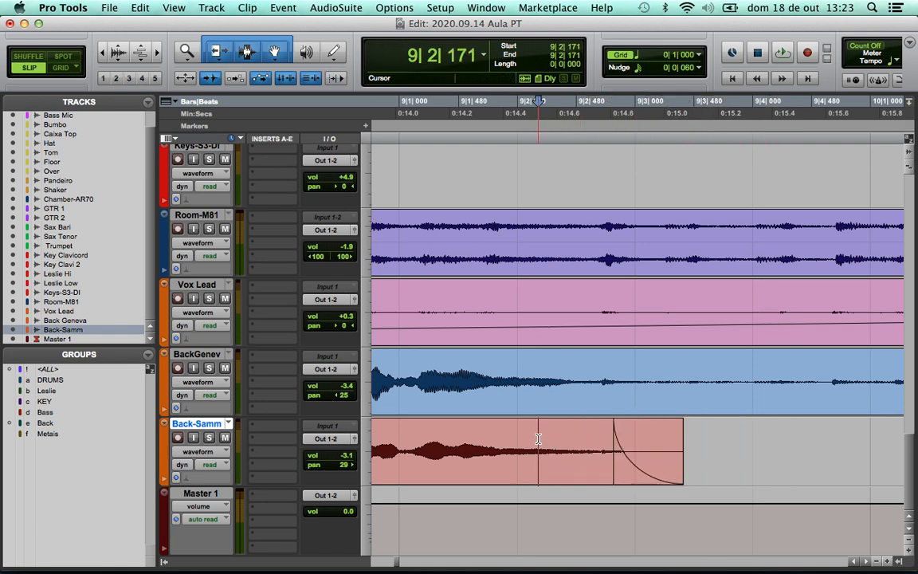
Delete both the fade-out and the fade-in from the phrase clip on the Back-Samm track
{"action": "key", "text": "super+bracketleft"}
{"action": "key", "text": "super+bracketleft"}
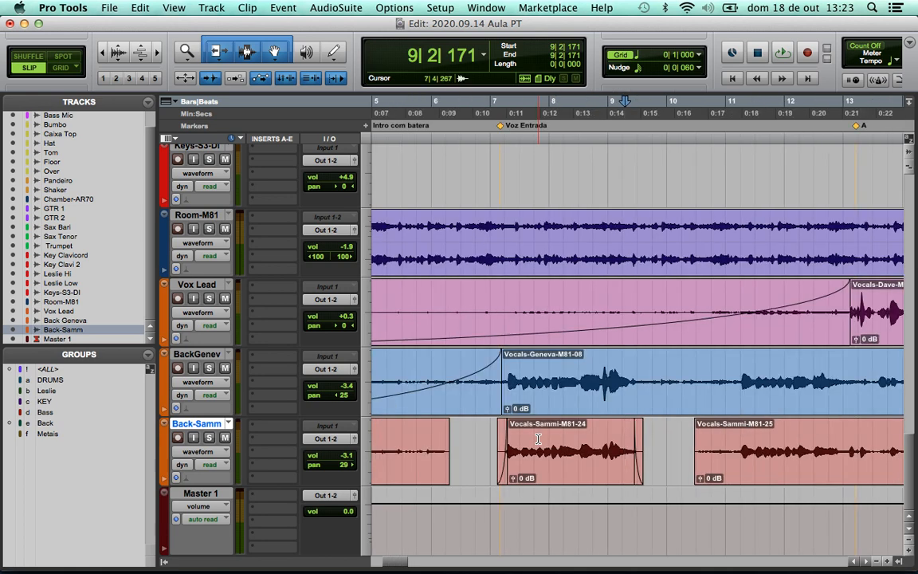
{"action": "left_click", "coordinate": [660, 457]}
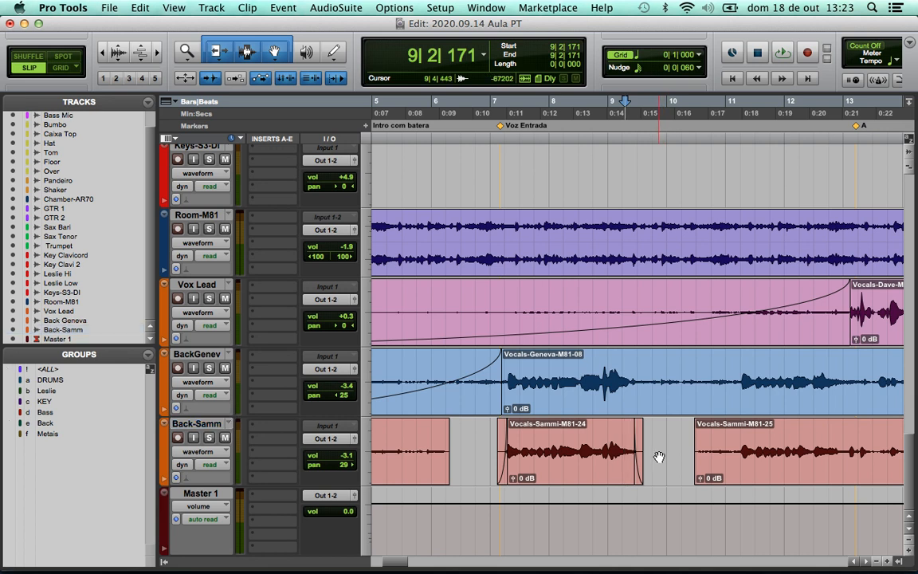
{"action": "left_click", "coordinate": [639, 476]}
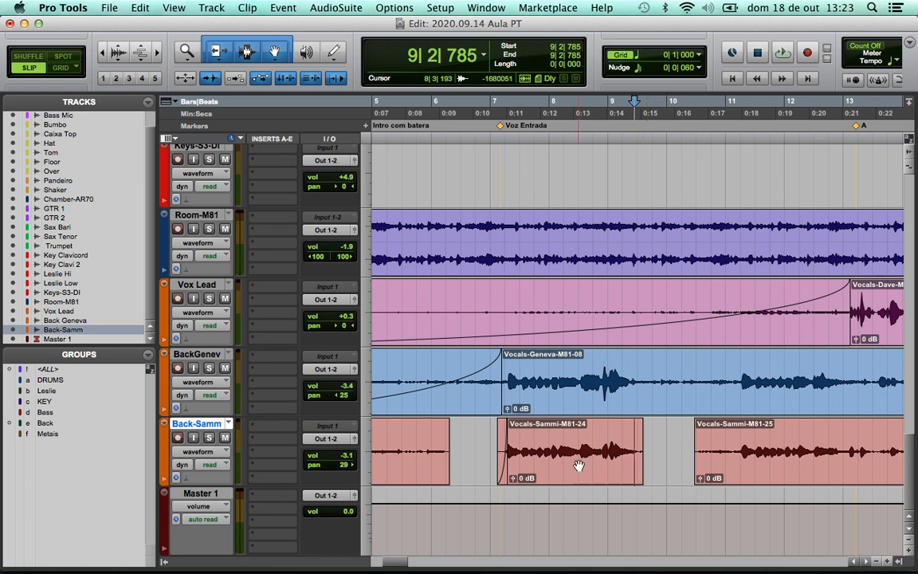
{"action": "left_click", "coordinate": [502, 473]}
{"action": "key", "text": "Delete"}
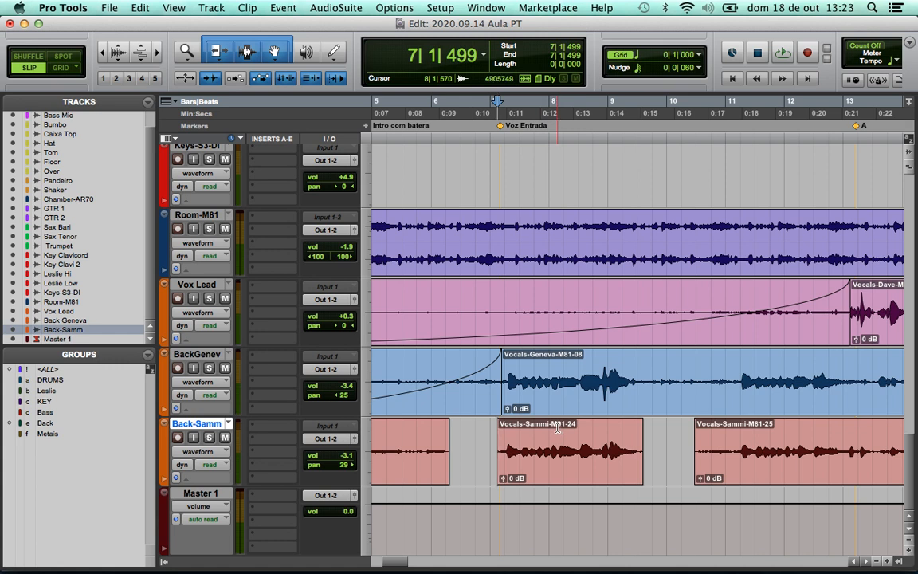
Trim the following Back-Samm clip's start to 11|1|226 and move the phrase clip to 8|3|538 so it overlaps that clip
{"action": "left_click_drag", "start_coordinate": [696, 466], "coordinate": [729, 466]}
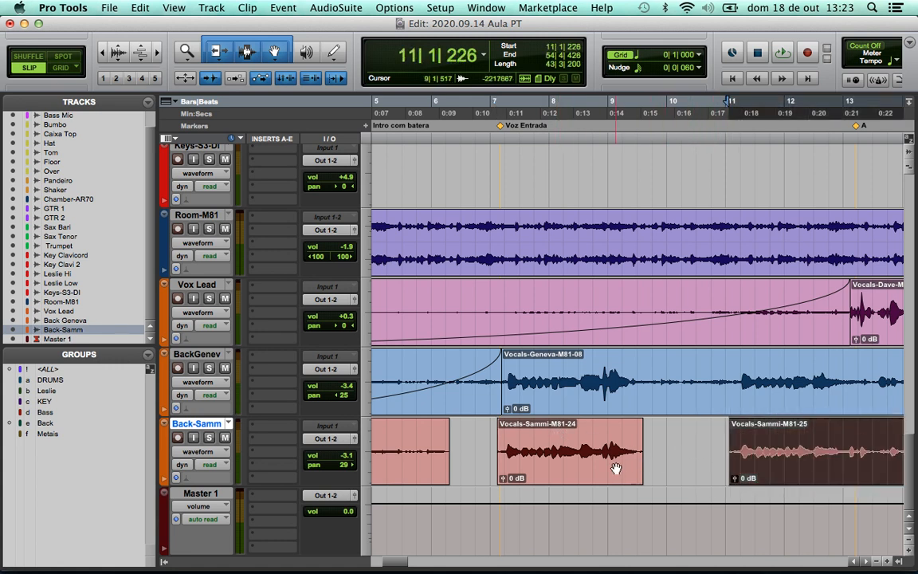
{"action": "left_click_drag", "start_coordinate": [599, 470], "coordinate": [689, 479]}
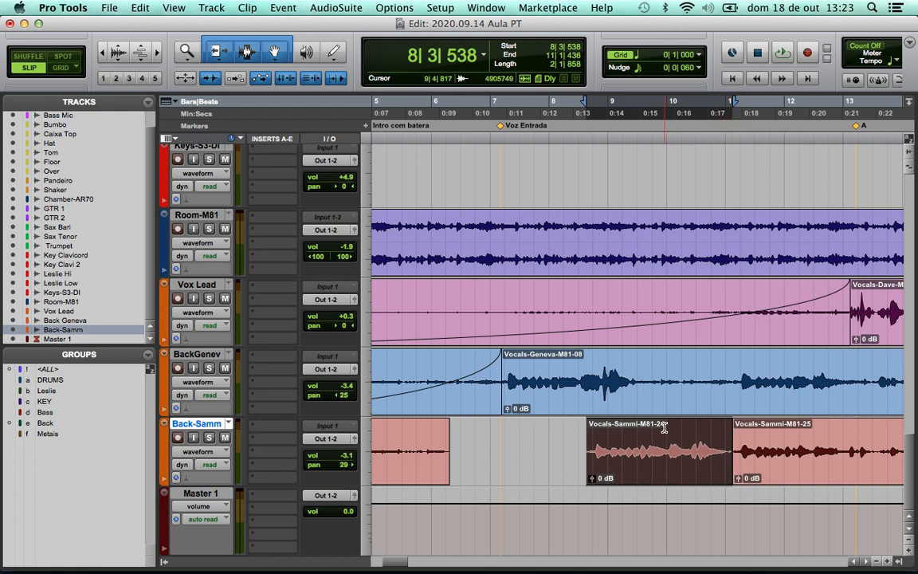
{"action": "left_click", "coordinate": [702, 446]}
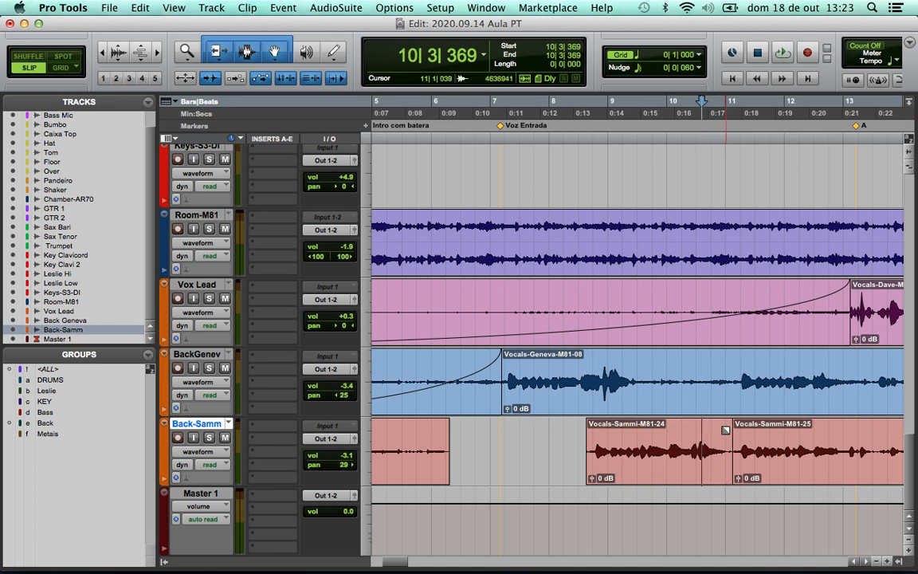
Create an Equal Power crossfade with Standard shapes between the phrase clip and the following Back-Samm clip, spanning 10|4|859 to 11|2|108
{"action": "left_click_drag", "start_coordinate": [744, 438], "coordinate": [724, 436]}
{"action": "key", "text": "super+f"}
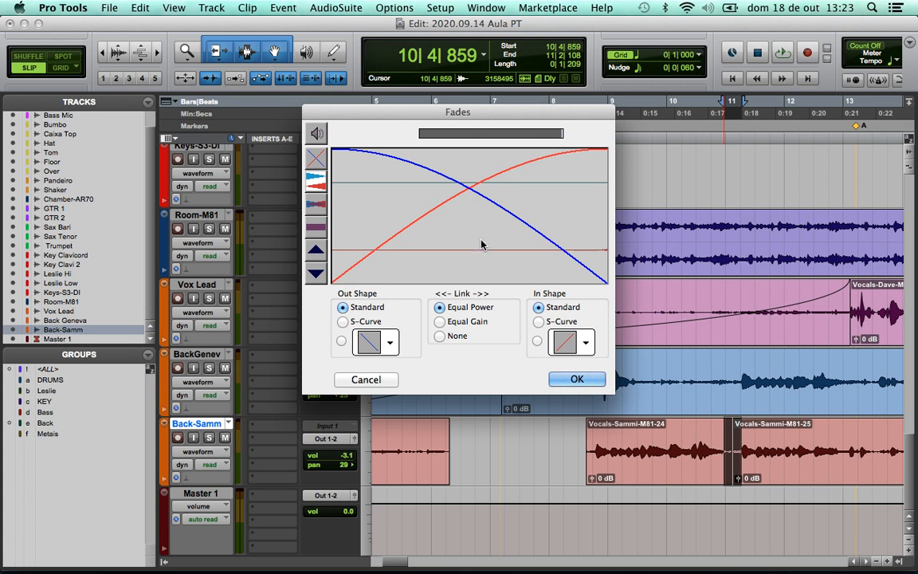
{"action": "left_click", "coordinate": [440, 321]}
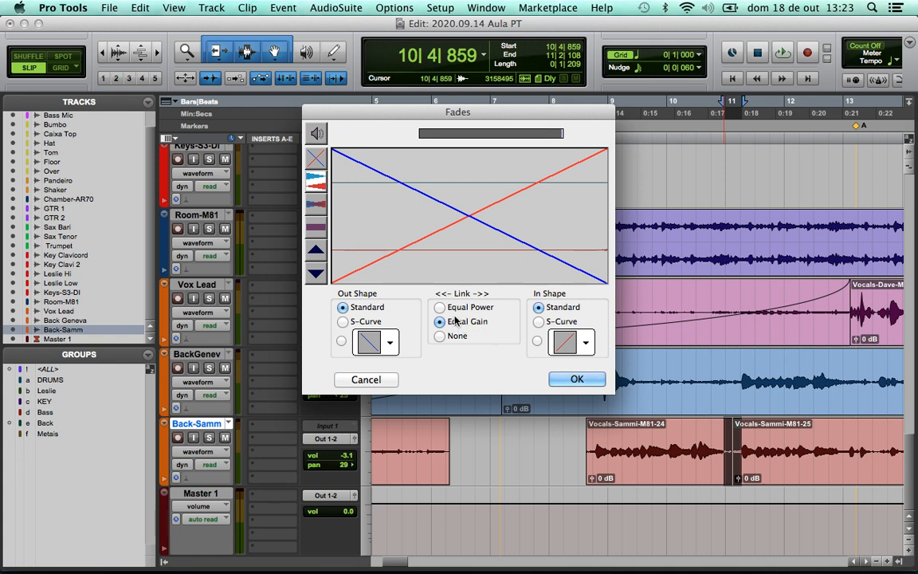
{"action": "left_click", "coordinate": [441, 308]}
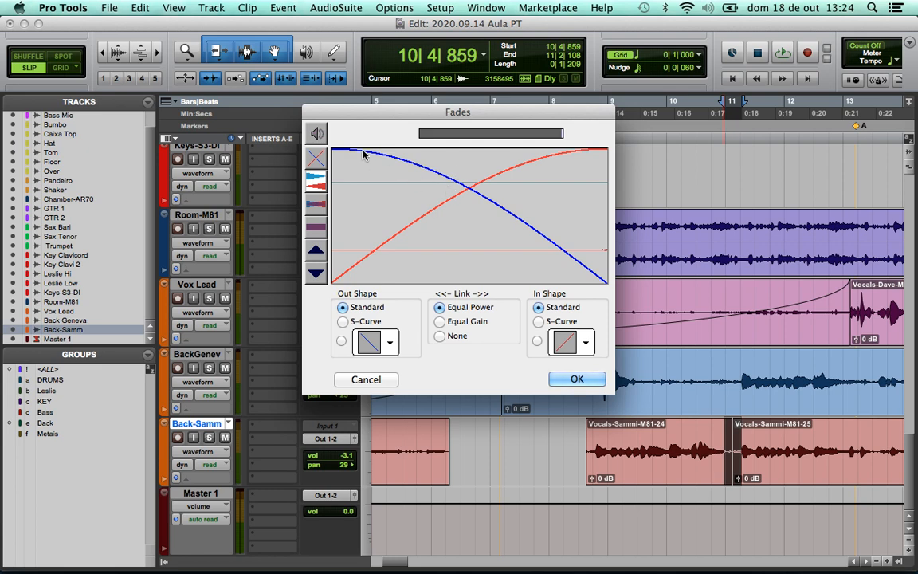
{"action": "left_click", "coordinate": [469, 322]}
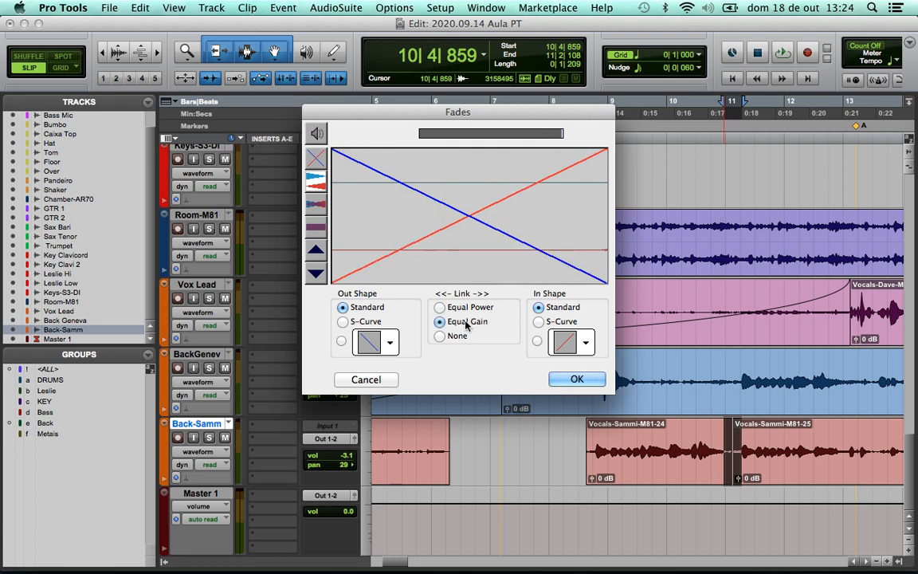
{"action": "left_click", "coordinate": [440, 307]}
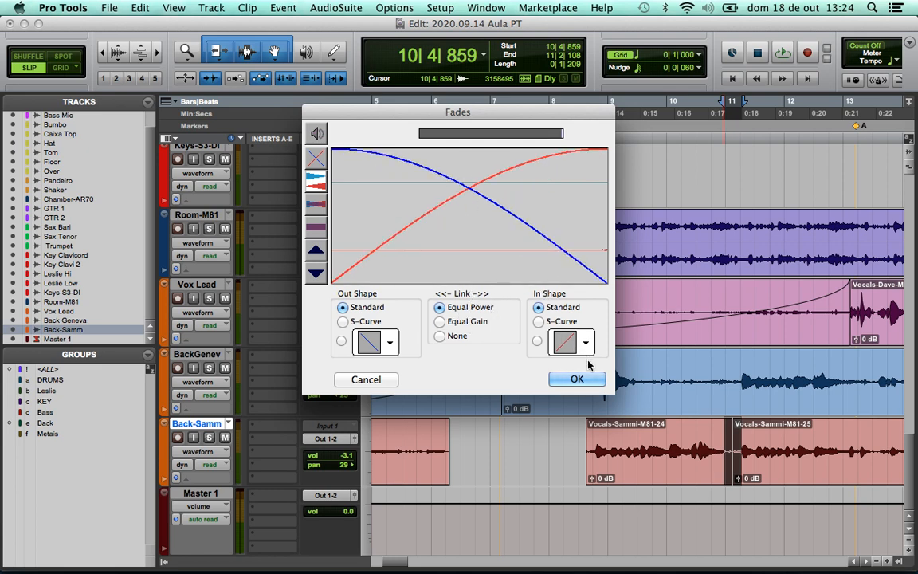
{"action": "left_click", "coordinate": [577, 380]}
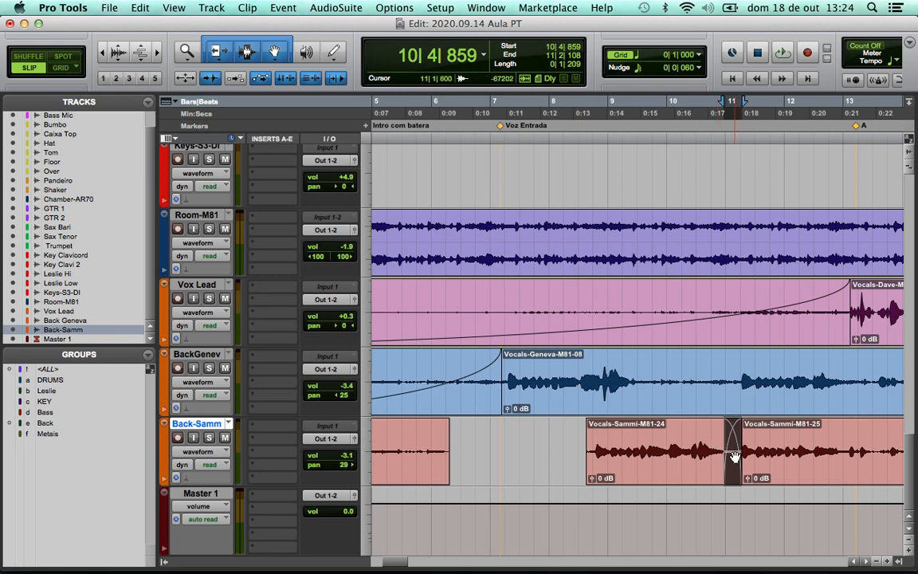
Adjust both edges of the Back-Samm crossfade so it spans 10|4|660 to 11|1|688
{"action": "left_click", "coordinate": [734, 434]}
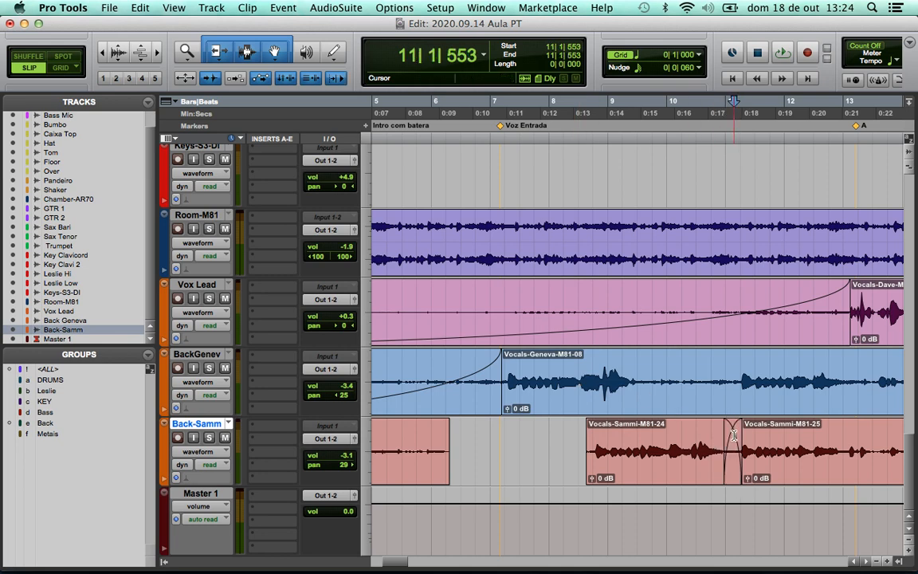
{"action": "key", "text": "t"}
{"action": "key", "text": "t"}
{"action": "key", "text": "t"}
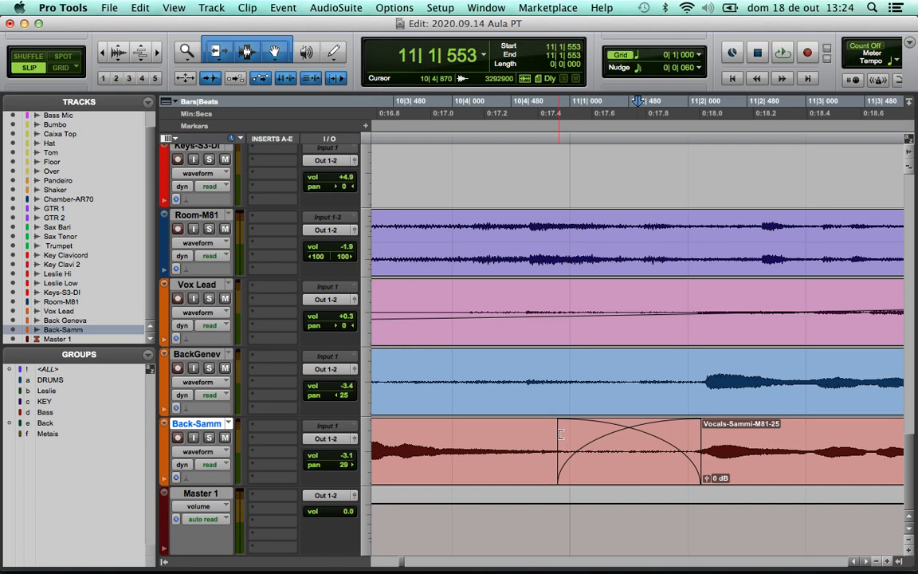
{"action": "left_click_drag", "start_coordinate": [561, 435], "coordinate": [488, 425]}
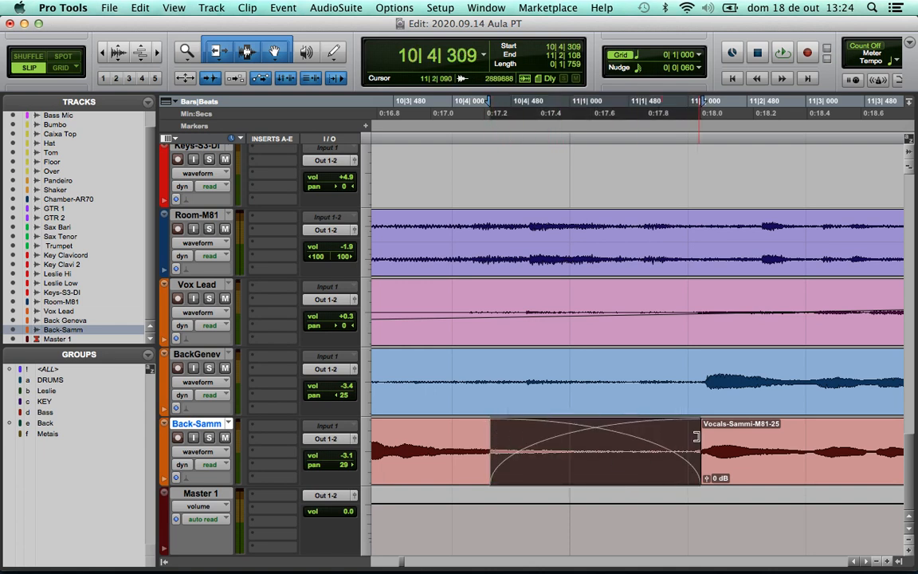
{"action": "left_click_drag", "start_coordinate": [696, 437], "coordinate": [655, 436]}
{"action": "left_click_drag", "start_coordinate": [492, 437], "coordinate": [533, 437]}
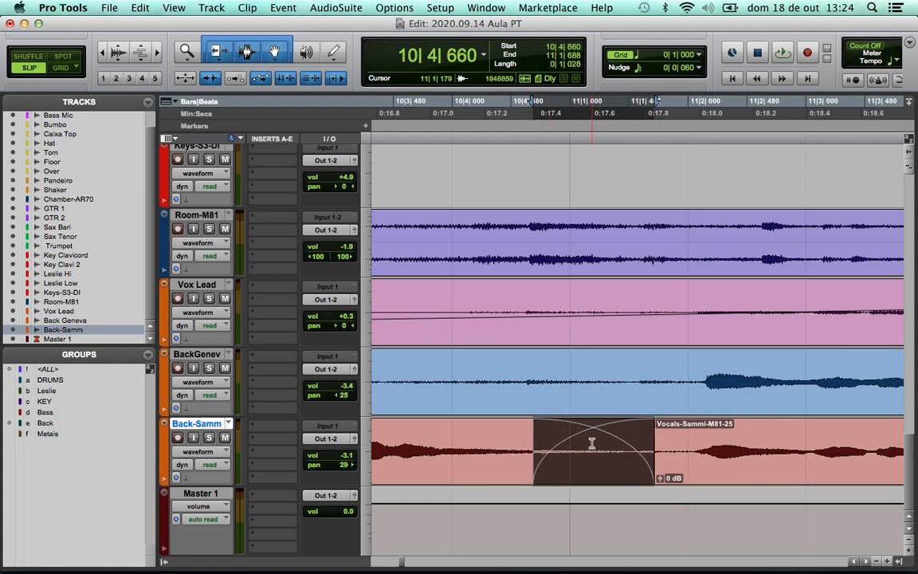
Delete the Back-Samm crossfade and create a new one directly at the clip boundary, spanning 10|4|818 to 11|2|055
{"action": "key", "text": "Delete"}
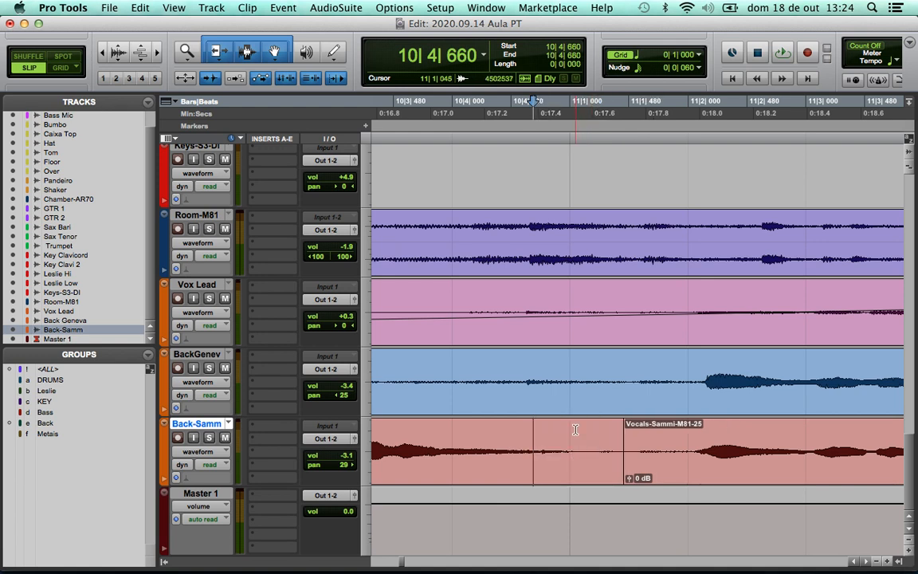
{"action": "left_click", "coordinate": [576, 429]}
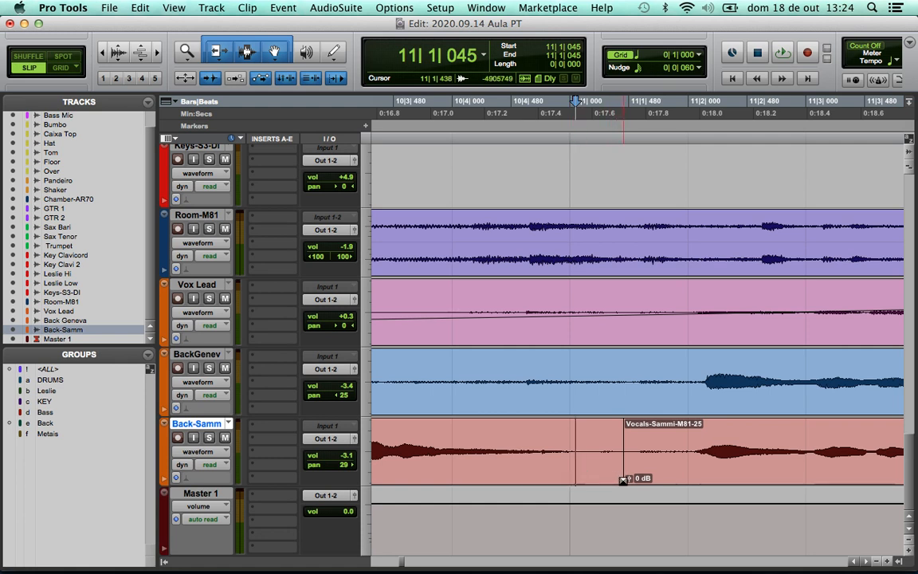
{"action": "left_click_drag", "start_coordinate": [623, 479], "coordinate": [553, 480]}
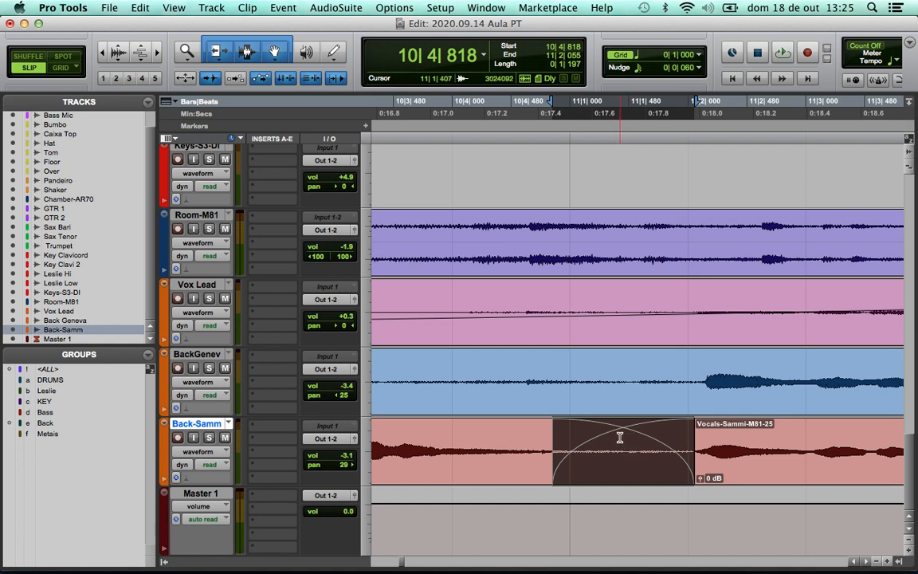
{"action": "left_click", "coordinate": [503, 450]}
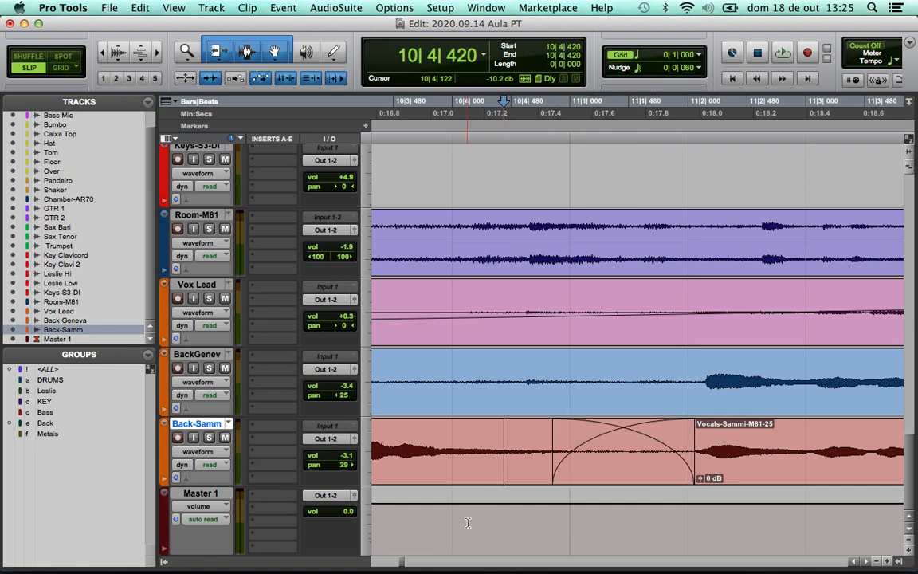
Create a fade-in at the start of the phrase clip on the Back-Samm track, spanning 8|3|538 to 8|4|180
{"action": "left_click", "coordinate": [855, 561]}
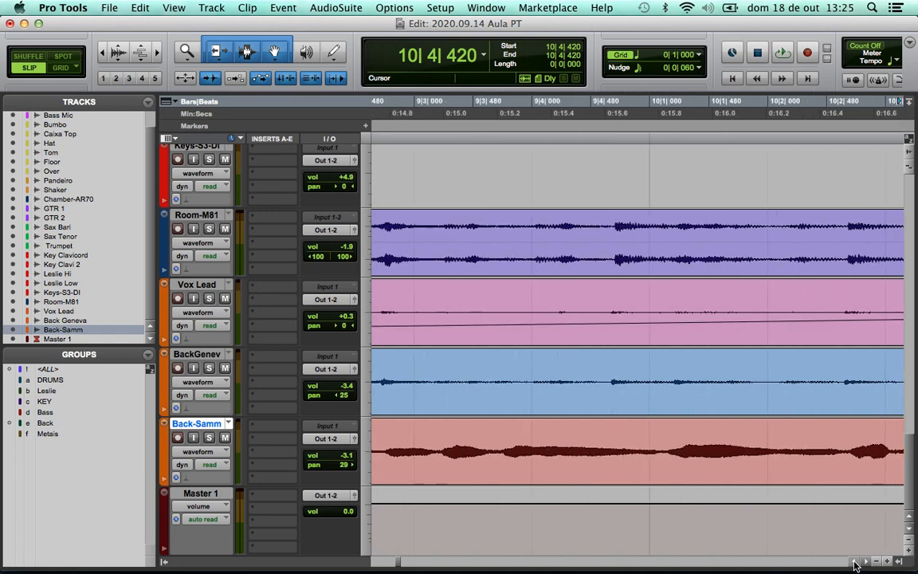
{"action": "left_click", "coordinate": [855, 562]}
{"action": "left_click", "coordinate": [855, 562]}
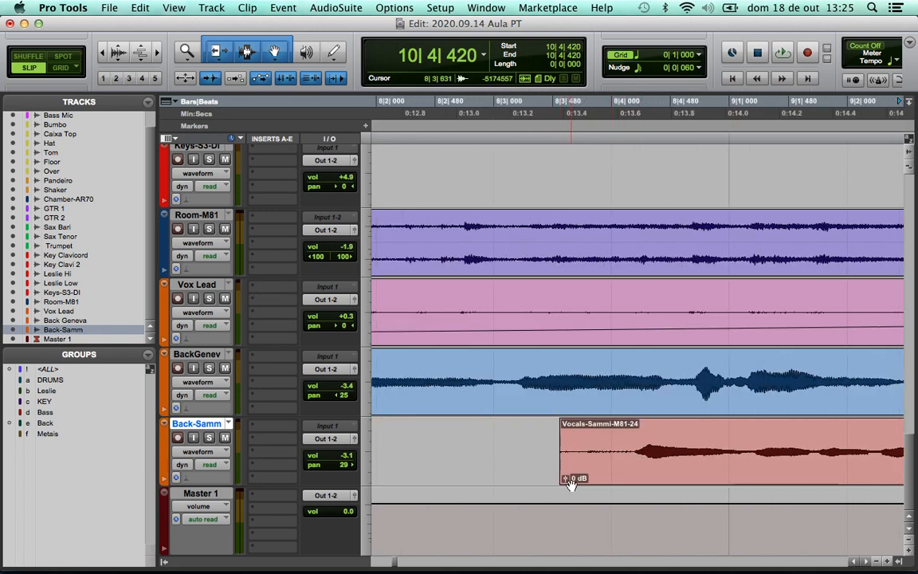
{"action": "left_click_drag", "start_coordinate": [559, 485], "coordinate": [550, 486]}
{"action": "key", "text": "super+z"}
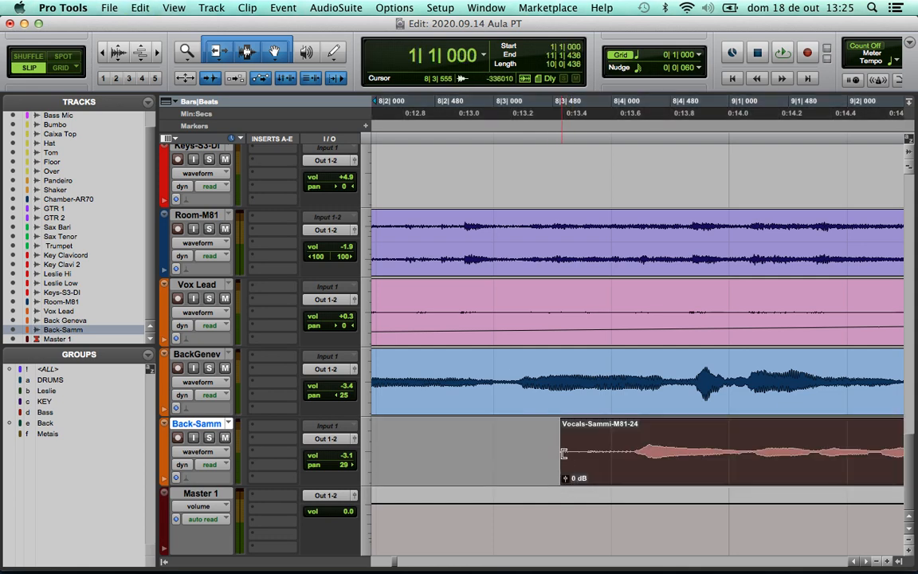
{"action": "left_click", "coordinate": [537, 440]}
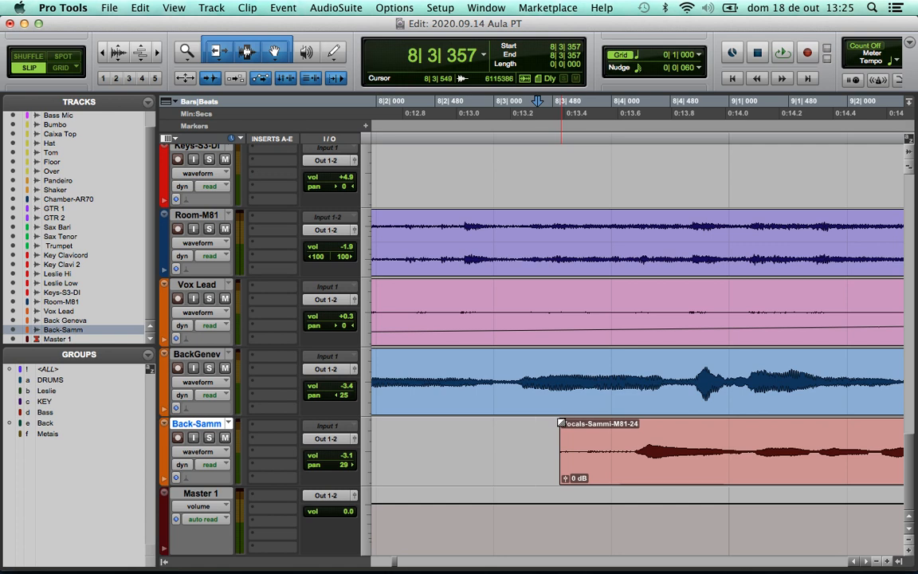
{"action": "left_click_drag", "start_coordinate": [561, 423], "coordinate": [634, 427]}
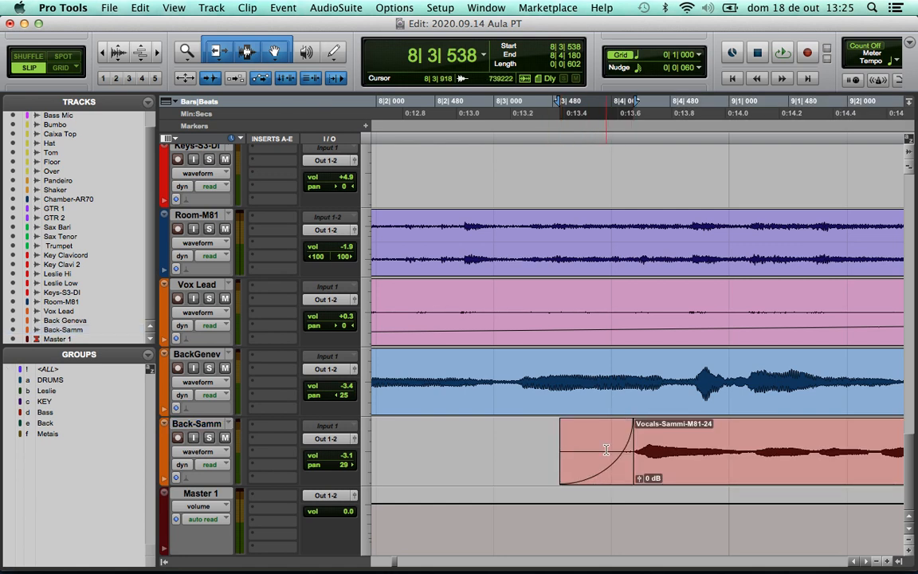
Open the Editing preferences and examine the default Fade In curve settings
{"action": "left_click", "coordinate": [442, 8]}
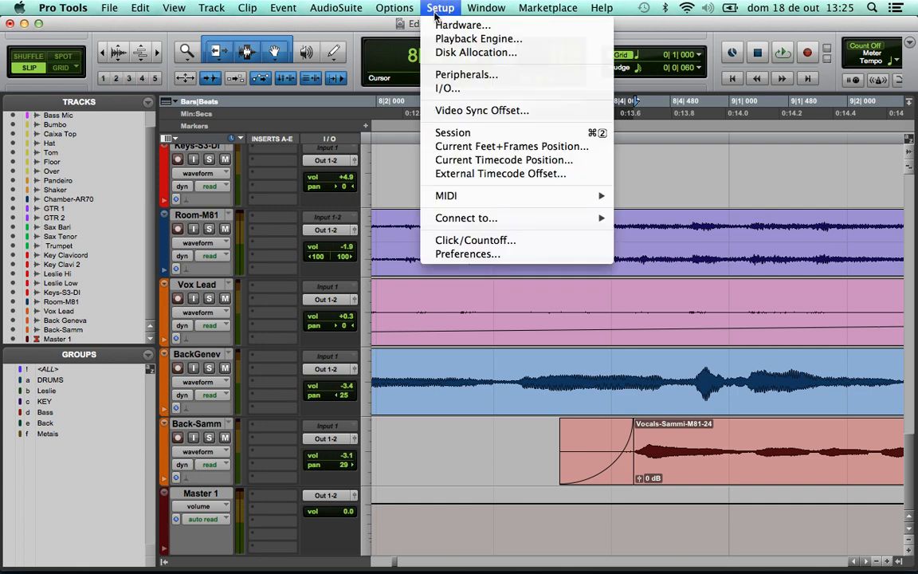
{"action": "left_click", "coordinate": [490, 254]}
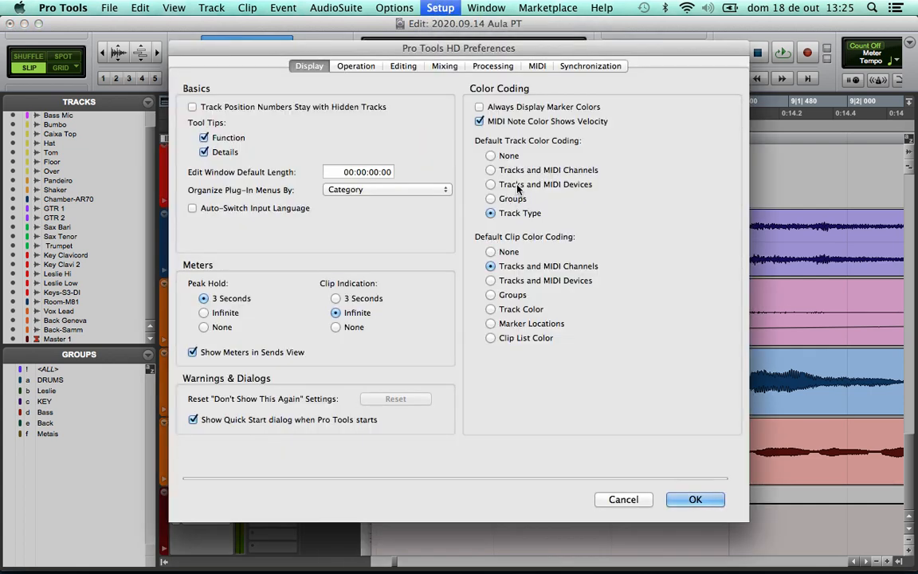
{"action": "left_click", "coordinate": [446, 66]}
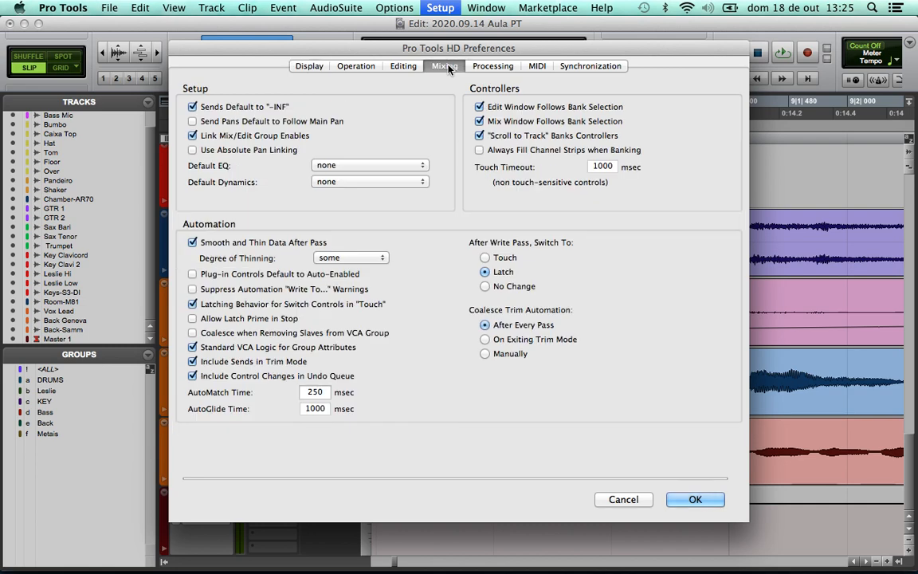
{"action": "left_click", "coordinate": [402, 68]}
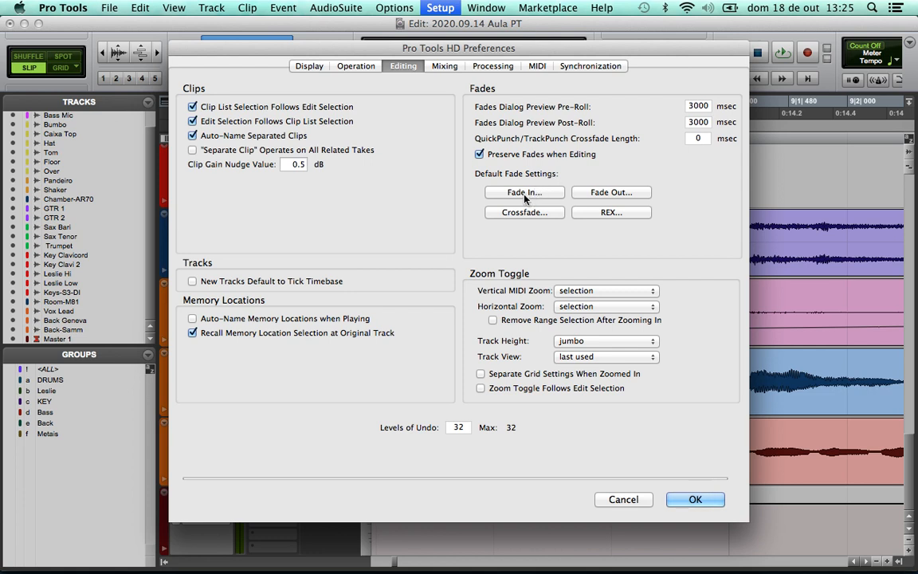
{"action": "left_click", "coordinate": [523, 192]}
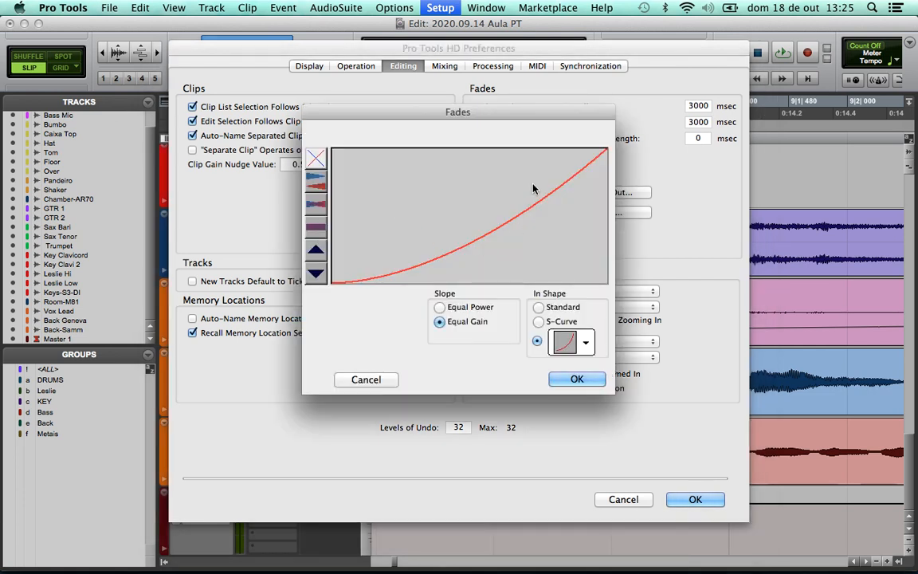
{"action": "left_click_drag", "start_coordinate": [459, 115], "coordinate": [318, 96]}
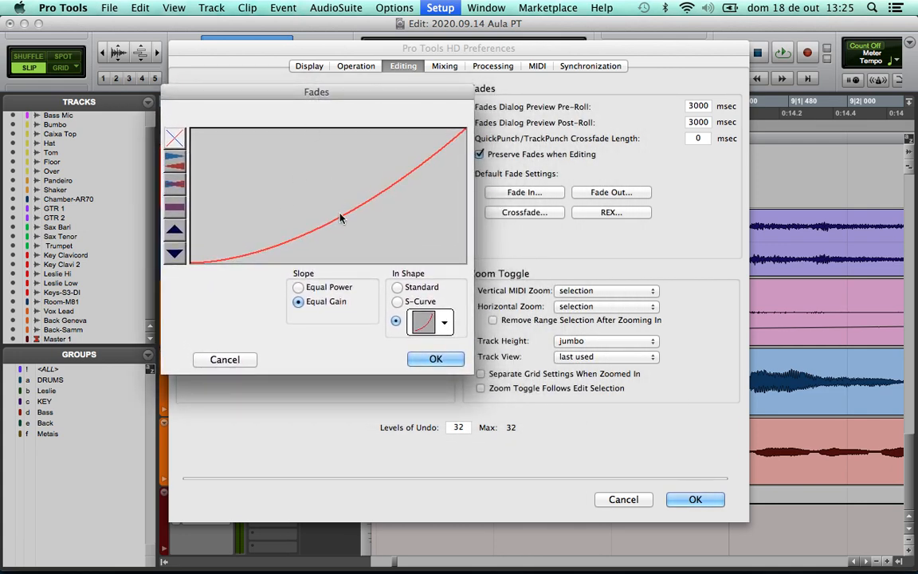
{"action": "left_click", "coordinate": [423, 359]}
Examine the default Fade Out and Crossfade settings, and leave the preferences without changes
{"action": "left_click", "coordinate": [611, 192]}
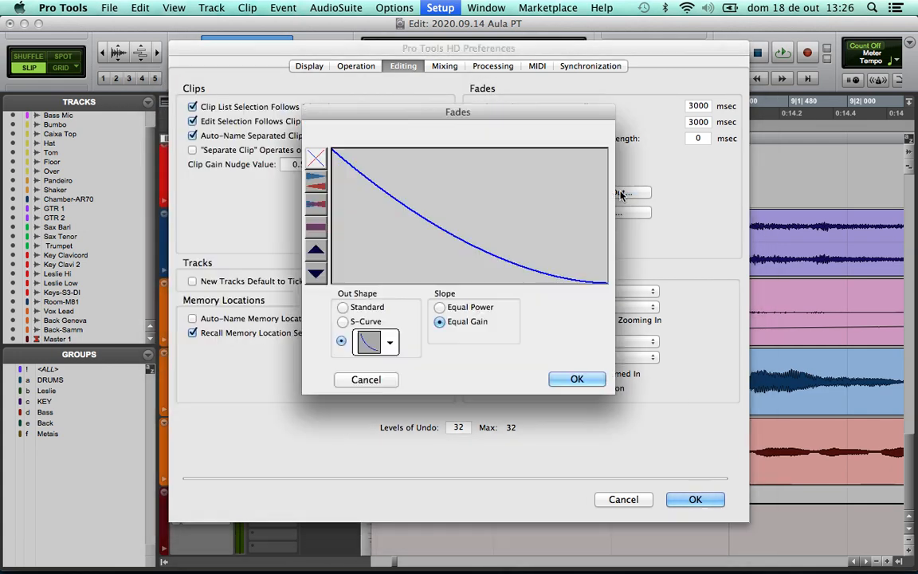
{"action": "left_click", "coordinate": [577, 379]}
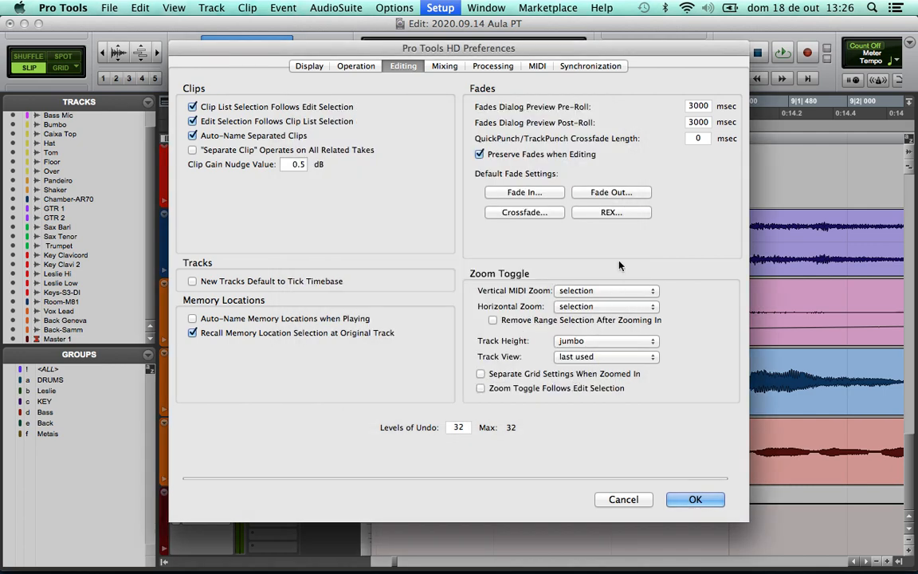
{"action": "left_click", "coordinate": [552, 213]}
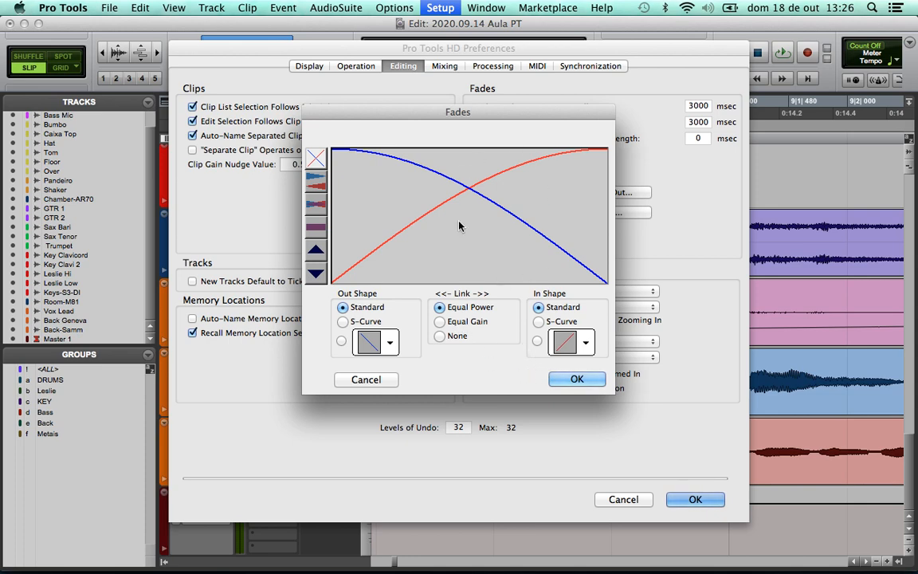
{"action": "left_click", "coordinate": [384, 381]}
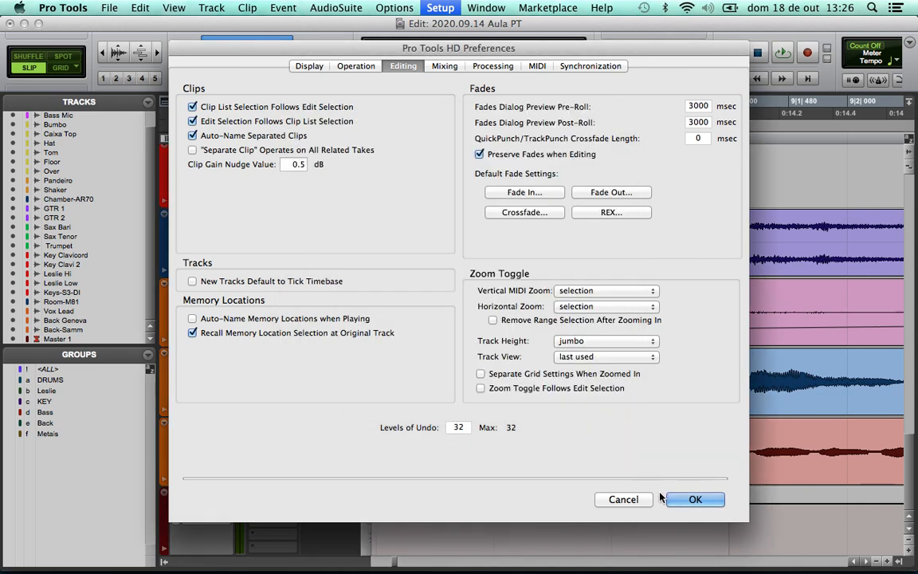
{"action": "left_click", "coordinate": [638, 500]}
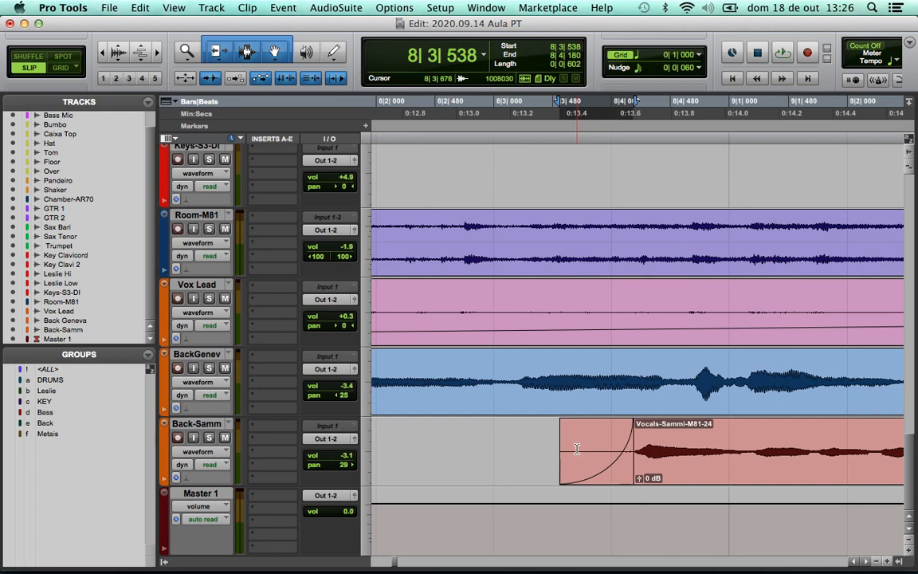
Shorten the phrase clip's fade-in on the Back-Samm track so it spans 8|3|912 to 8|4|180
{"action": "left_click_drag", "start_coordinate": [564, 434], "coordinate": [606, 433]}
{"action": "key", "text": "r"}
{"action": "key", "text": "r"}
{"action": "key", "text": "r"}
{"action": "key", "text": "r"}
{"action": "key", "text": "r"}
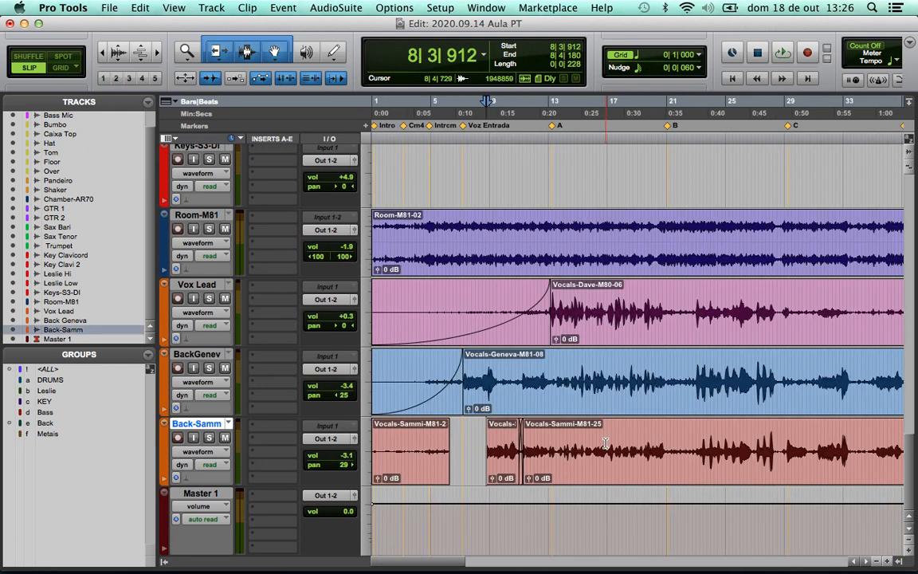
Create a fade-out at the end of the first Back-Samm clip, spanning 5|2|795 to 6|2|252
{"action": "left_click", "coordinate": [452, 437]}
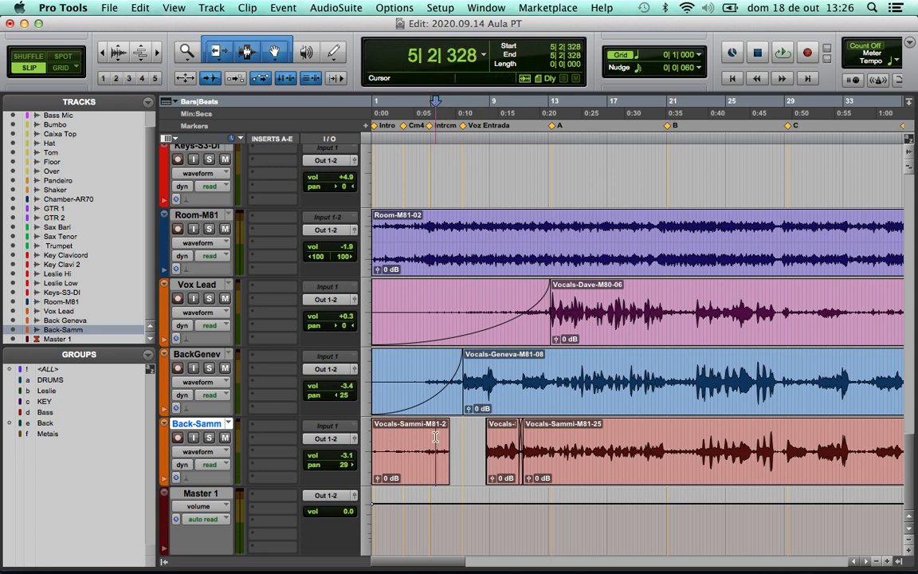
{"action": "key", "text": "t"}
{"action": "key", "text": "t"}
{"action": "key", "text": "t"}
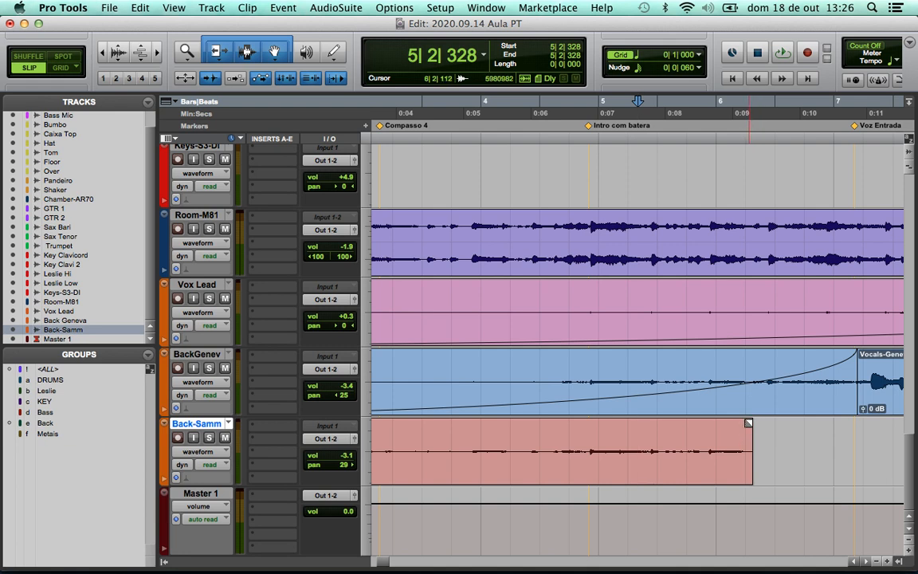
{"action": "left_click_drag", "start_coordinate": [749, 422], "coordinate": [652, 430]}
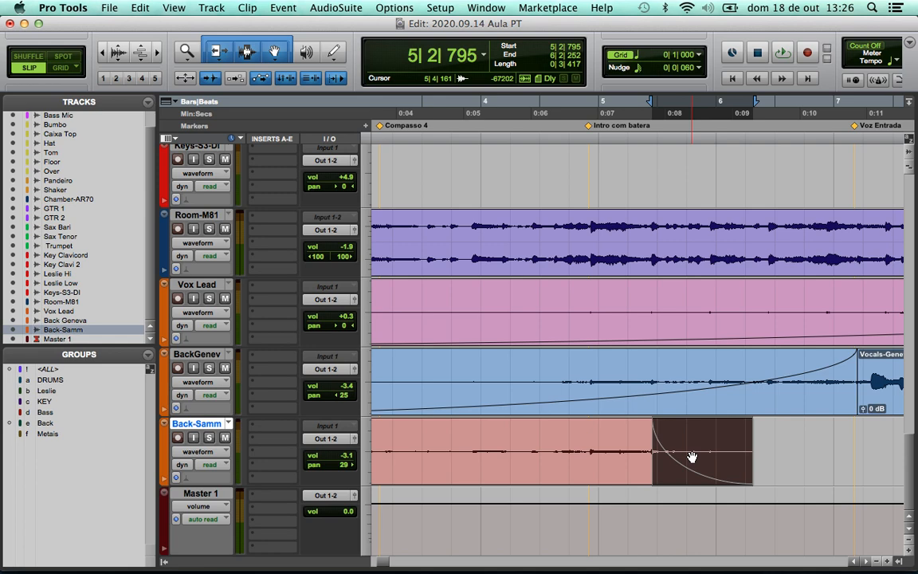
{"action": "key", "text": "r"}
{"action": "key", "text": "r"}
{"action": "key", "text": "r"}
{"action": "key", "text": "r"}
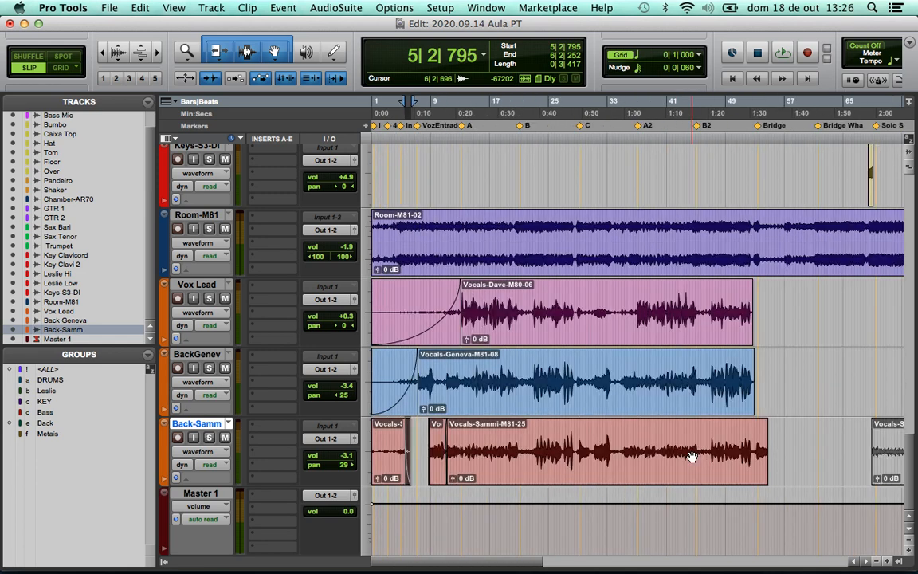